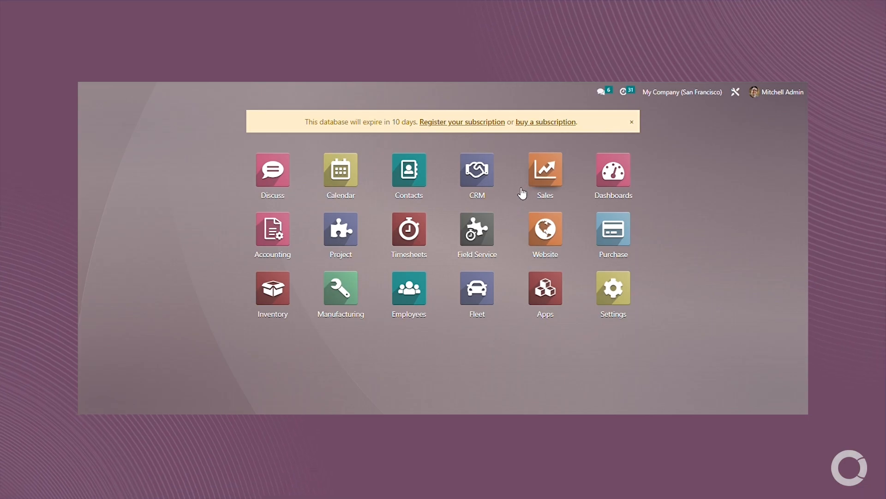
View the product catalogue in the Sales app and return to the app overview
click(553, 174)
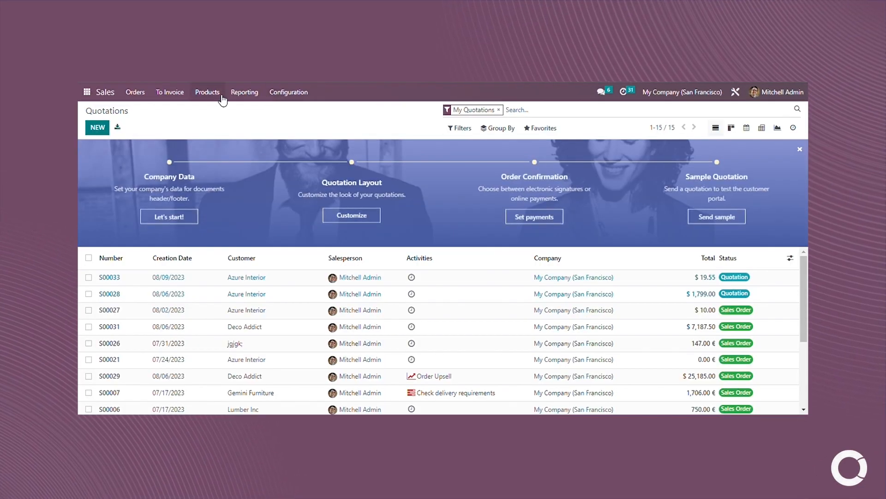
click(213, 95)
click(214, 110)
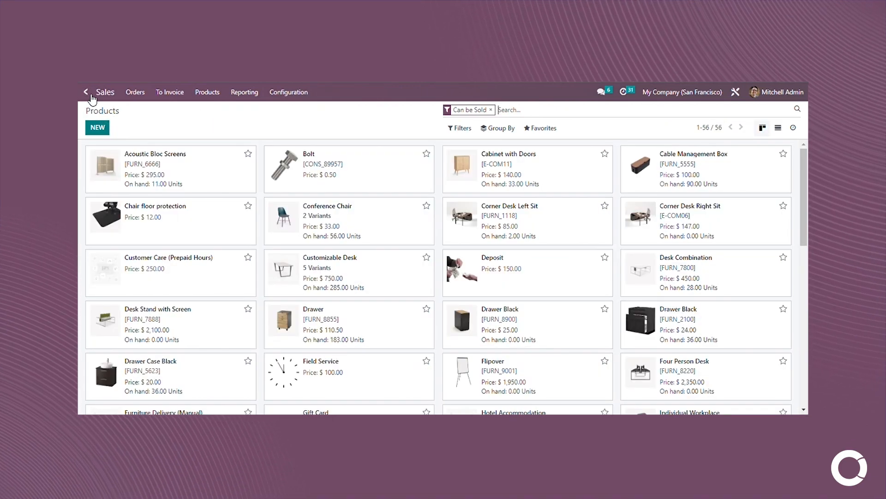
click(87, 92)
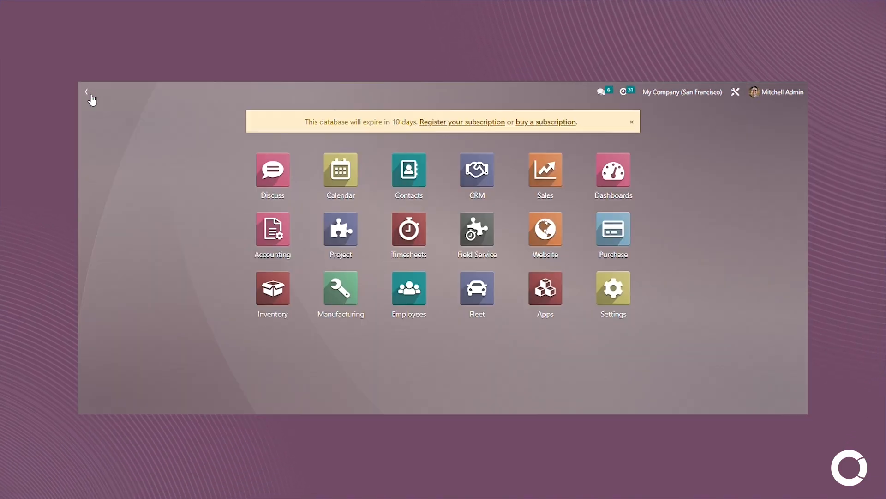
Look up where products are found in the Purchase app and return to the app overview
click(618, 226)
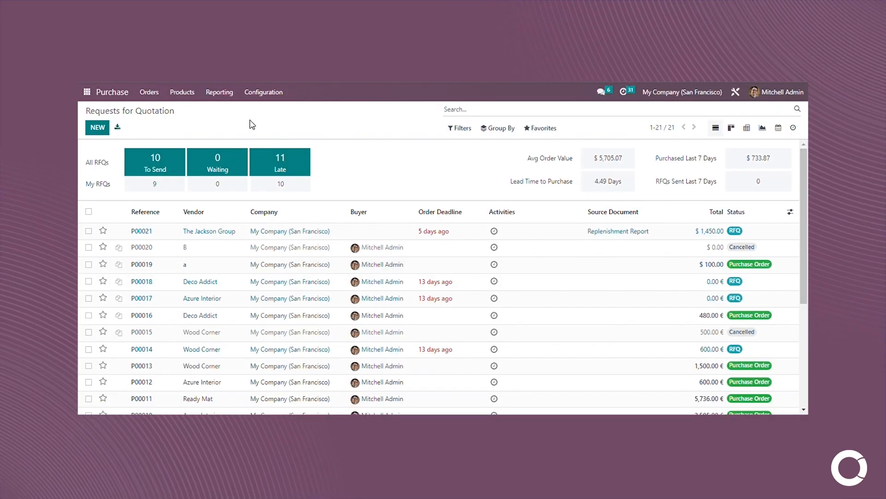
click(195, 98)
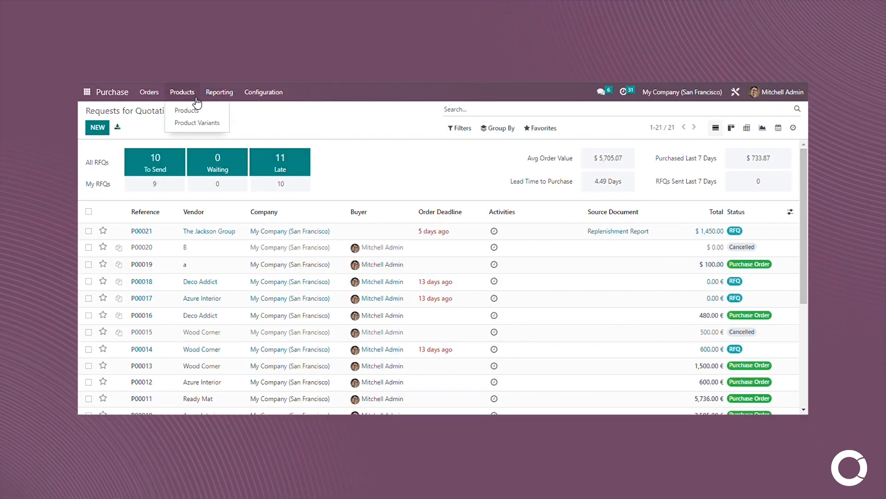
click(88, 92)
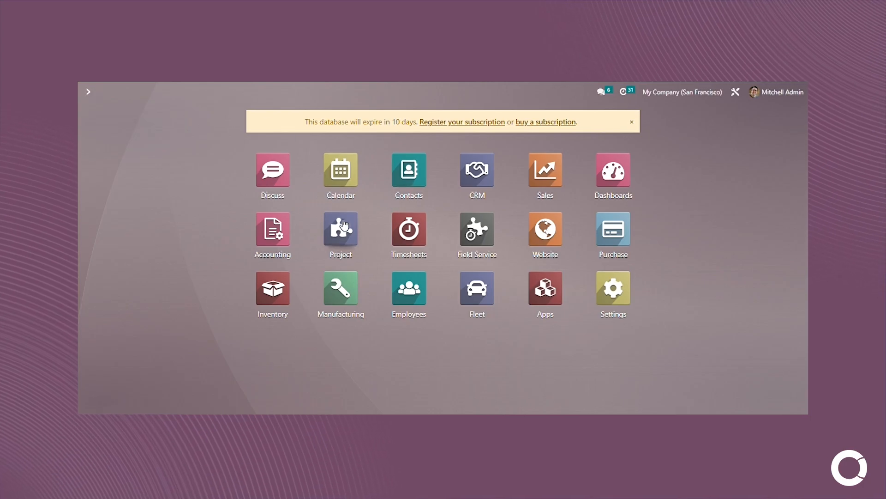
Open the product list in the Inventory app
click(286, 292)
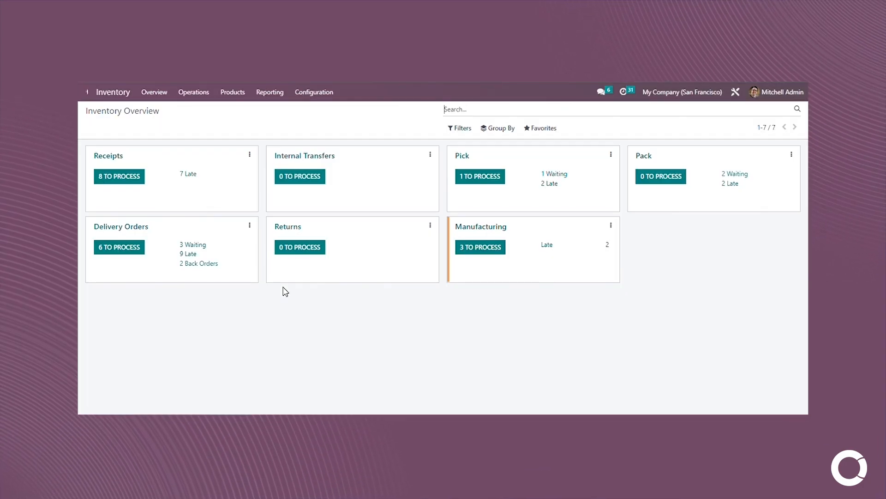
click(241, 95)
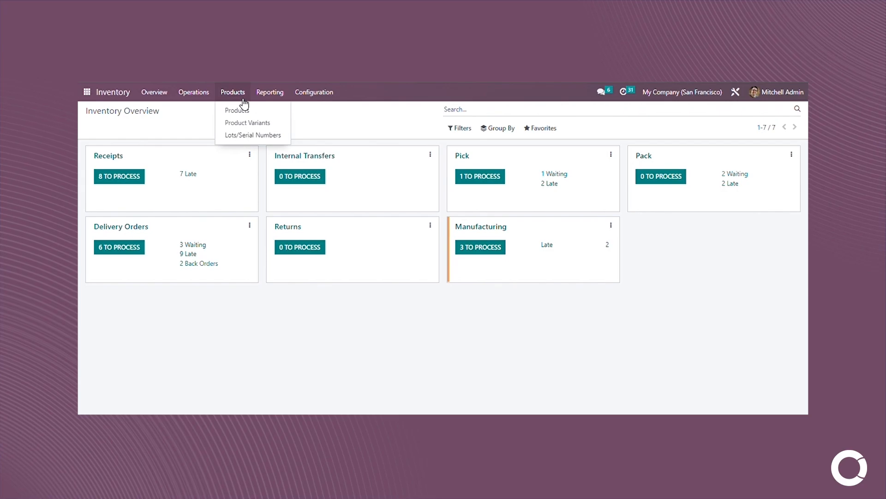
click(242, 113)
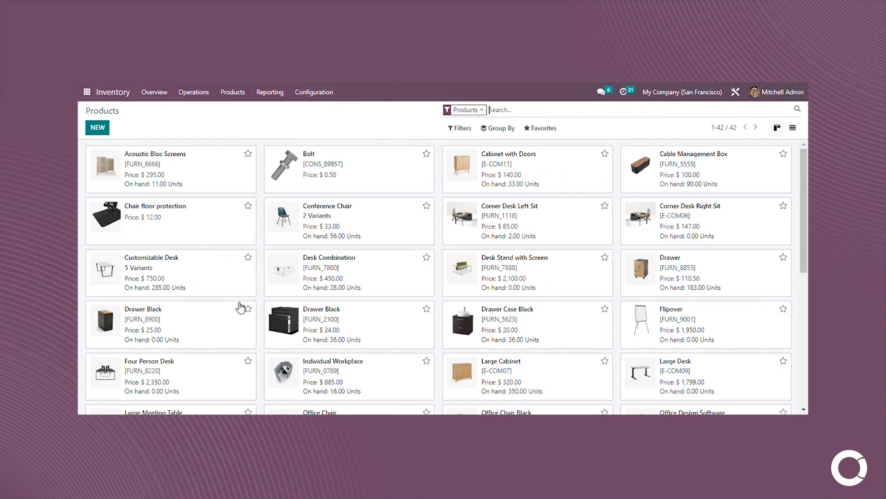
Create a new product named T-shirt that can be both sold and purchased
click(97, 128)
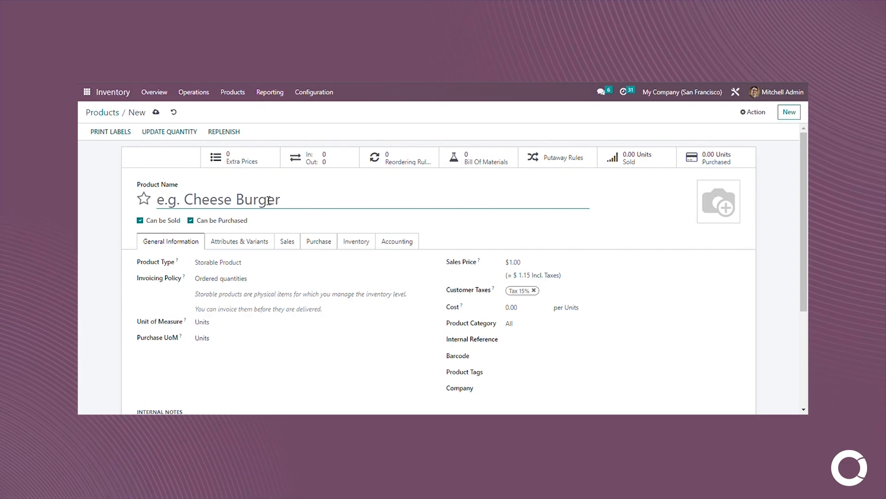
text(T-shirt)
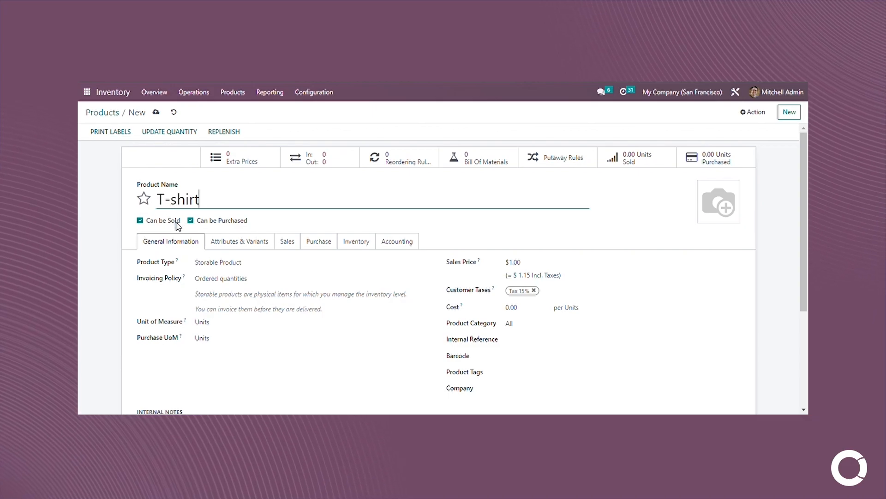
click(140, 221)
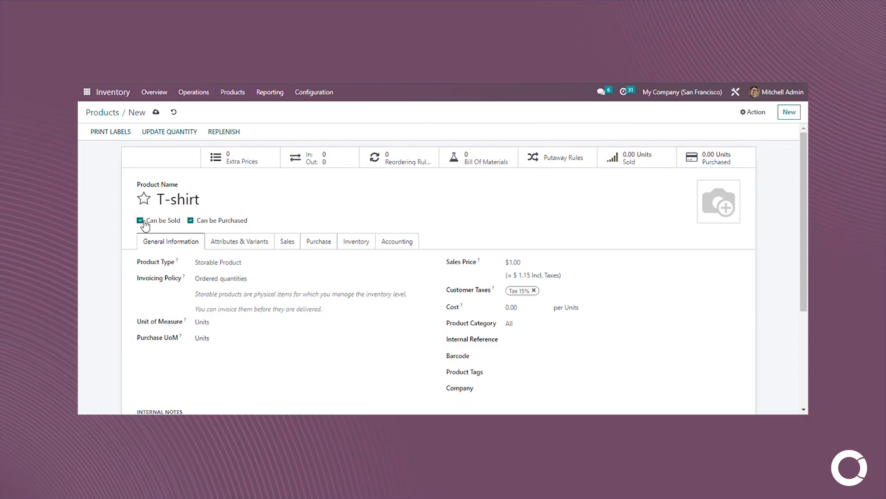
click(193, 221)
click(193, 221)
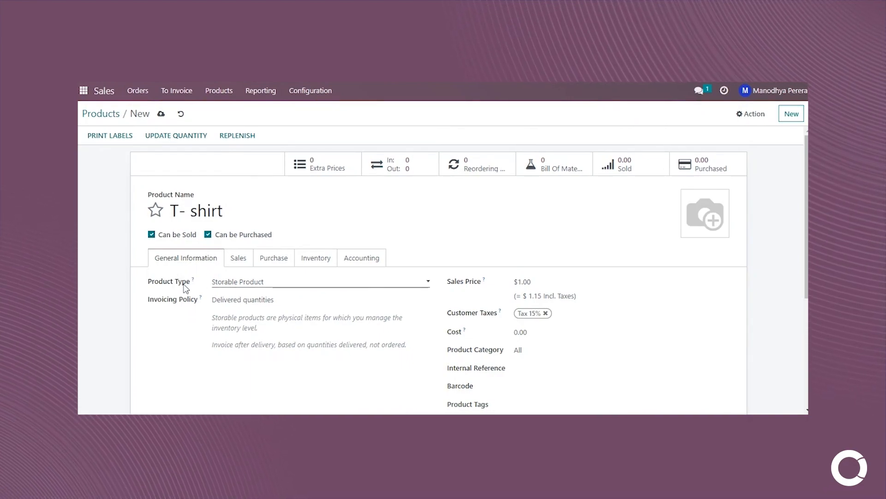
Try the Consumable and Service product types on the T-shirt product
click(239, 285)
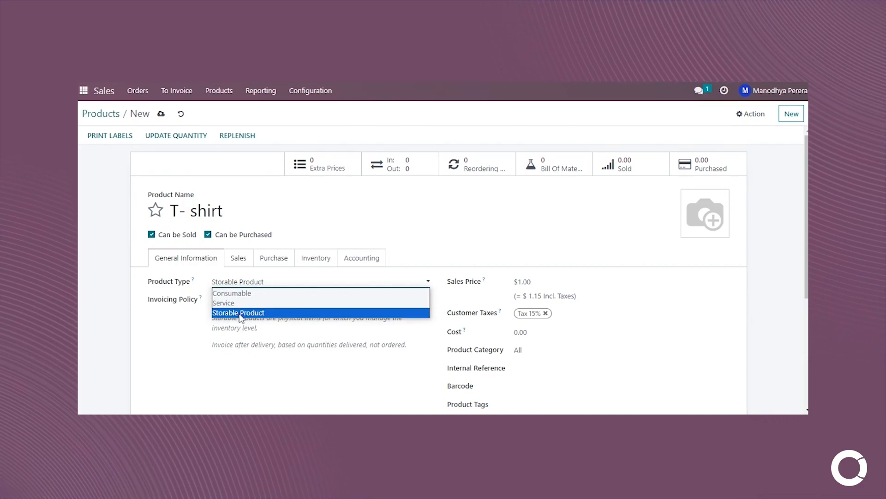
click(240, 292)
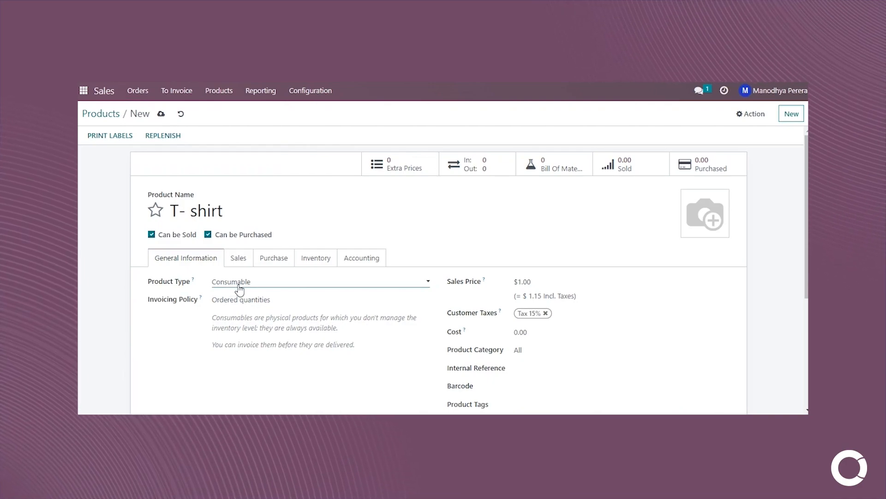
click(240, 289)
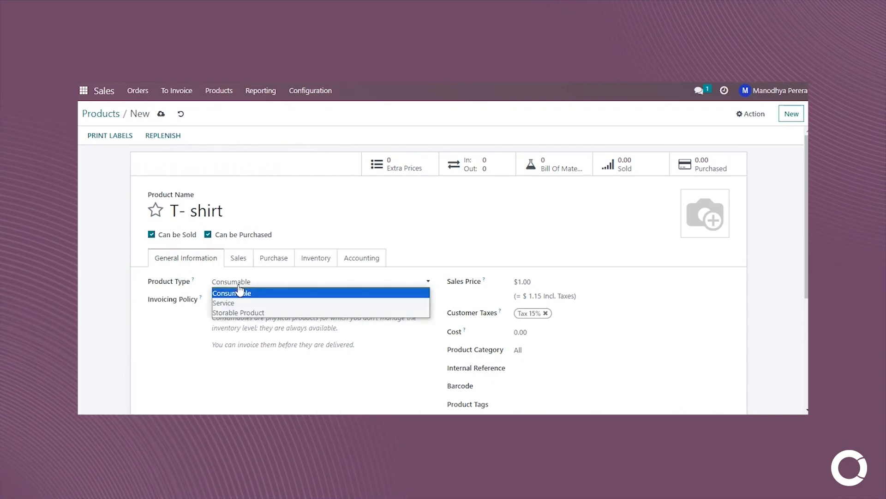
click(234, 301)
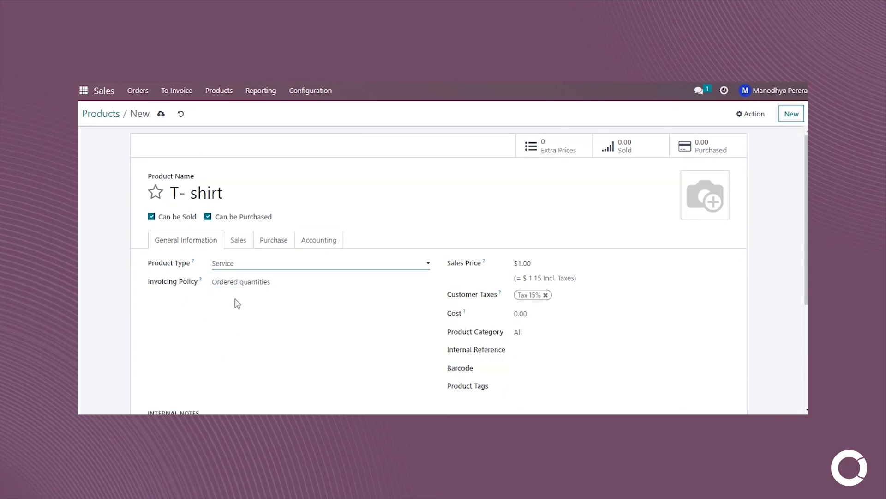
Set the T-shirt's product type to Storable Product
click(238, 267)
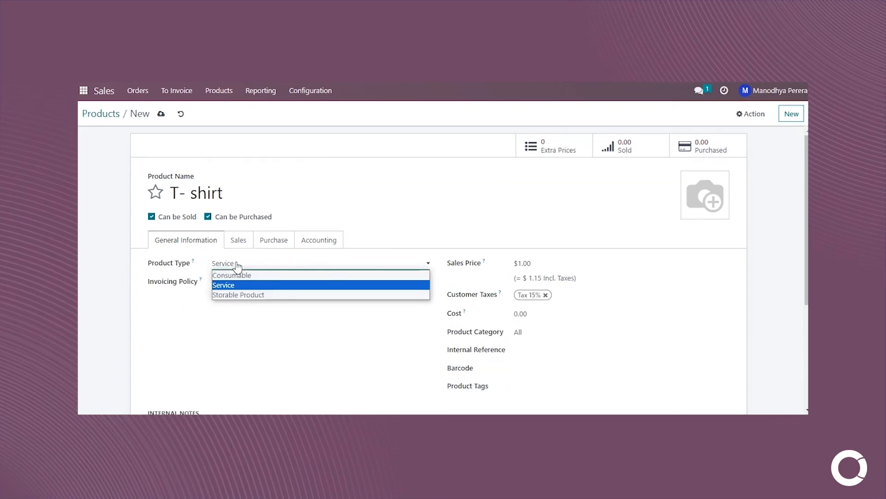
click(239, 295)
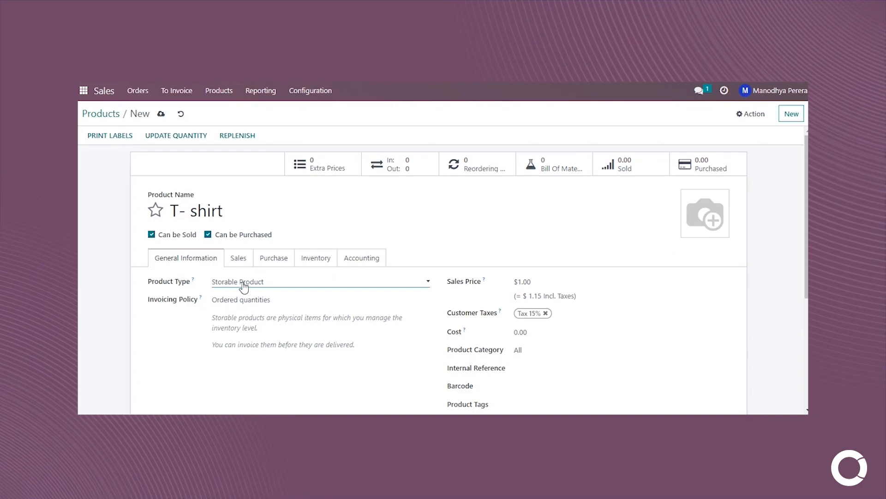
click(238, 291)
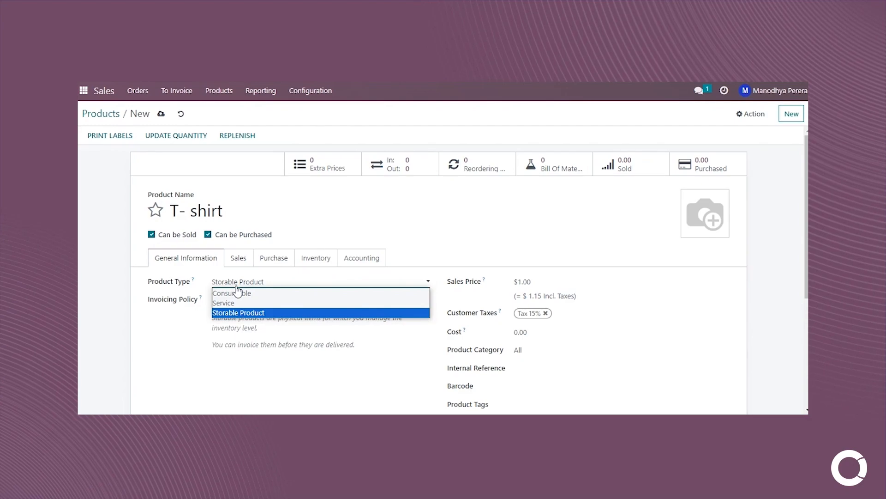
click(240, 286)
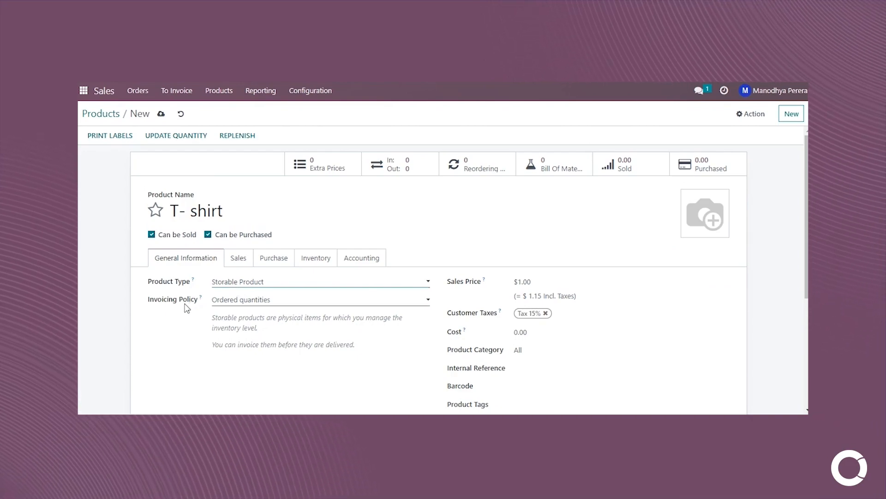
Review the invoicing policy options and set the T-shirt's policy to Ordered quantities
click(217, 301)
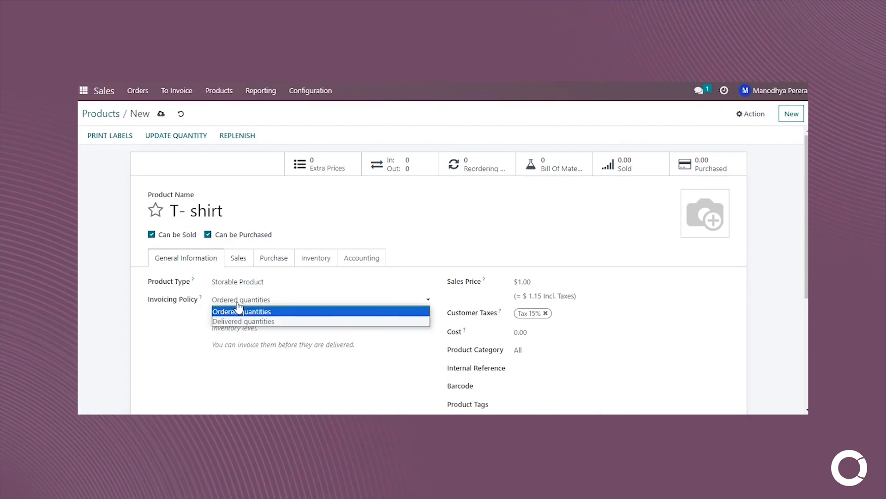
click(239, 311)
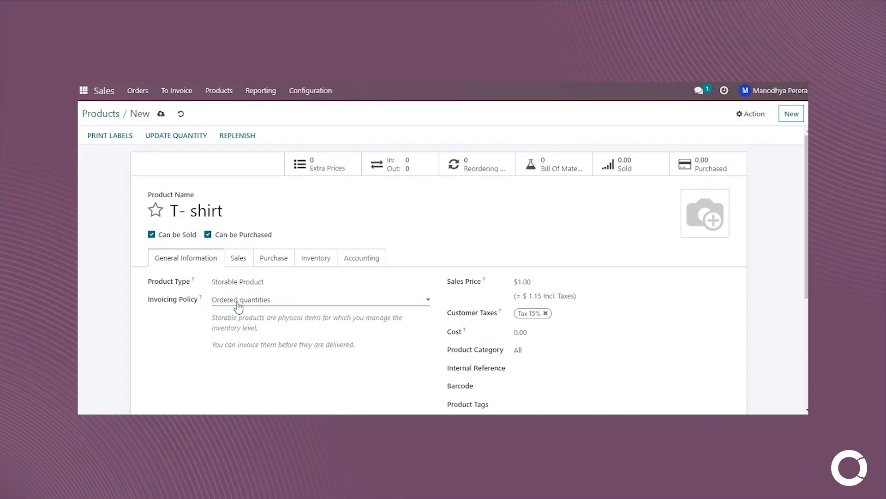
click(238, 300)
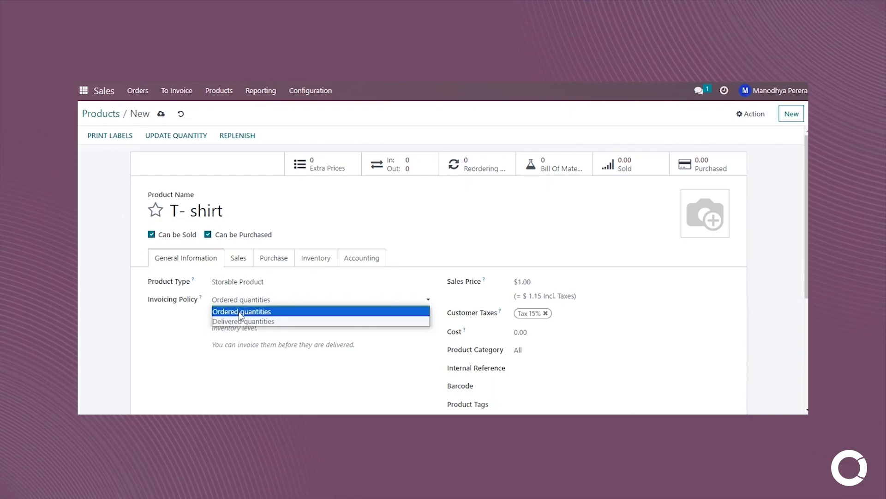
click(232, 325)
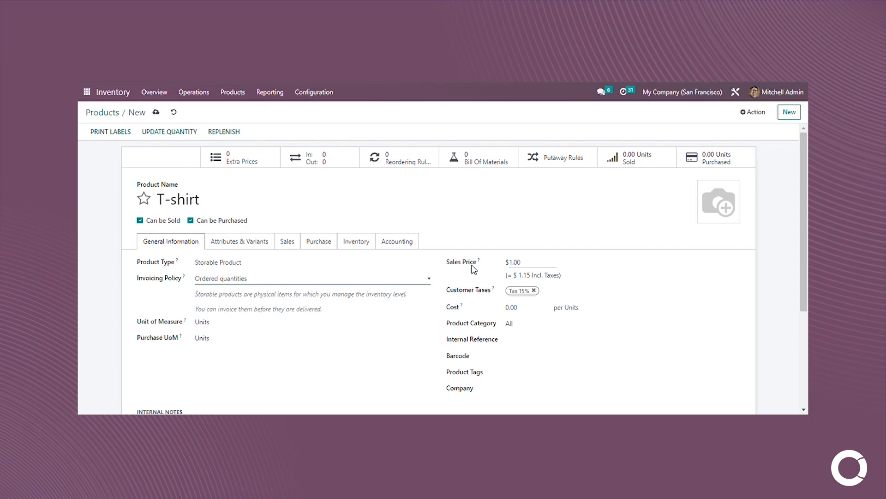
Set the T-shirt's sales price to $10.00 and its cost to 5.00 per unit
click(529, 269)
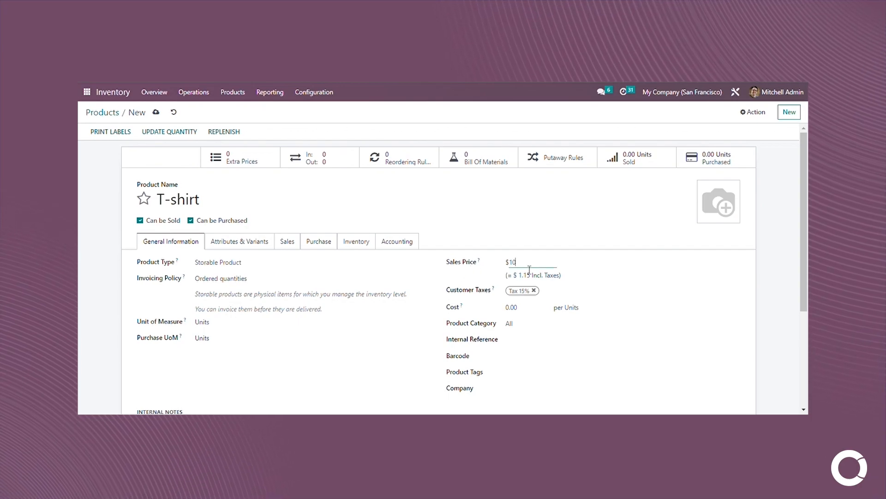
click(519, 293)
click(560, 293)
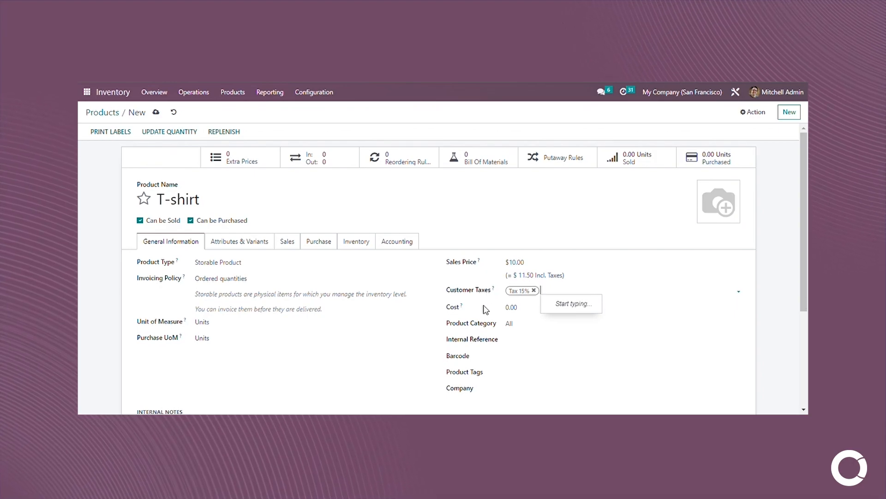
click(528, 313)
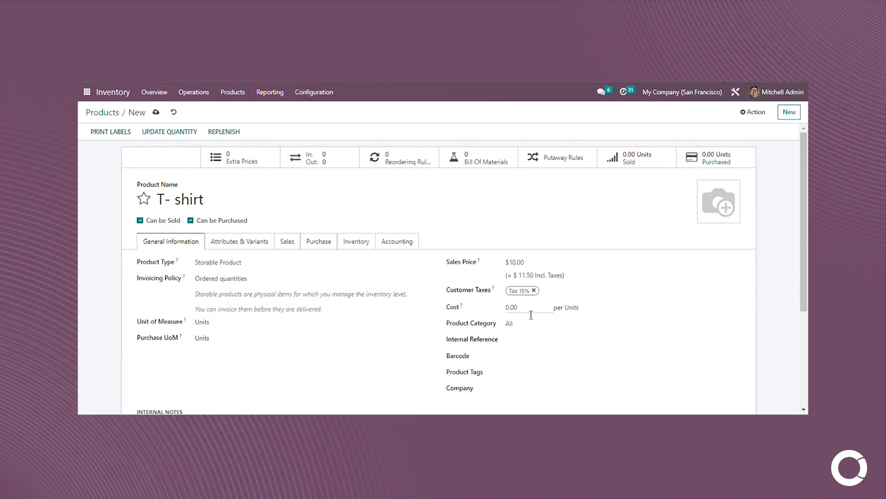
key(BackSpace)
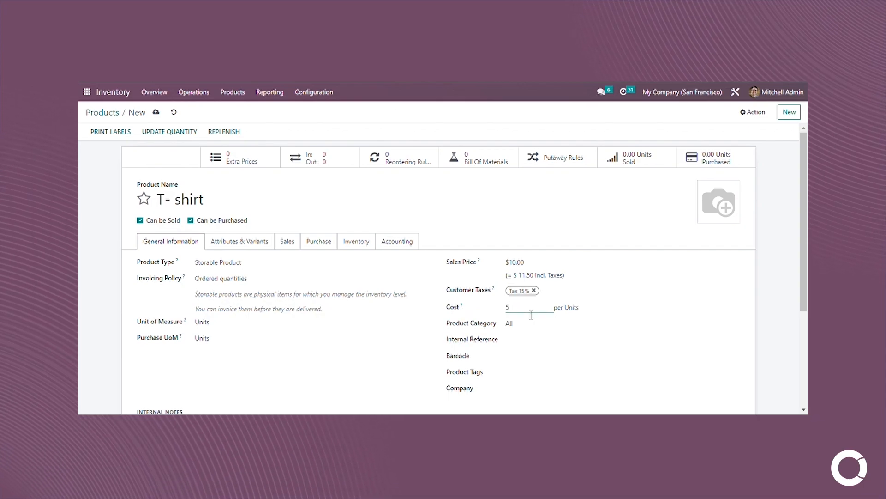
click(590, 304)
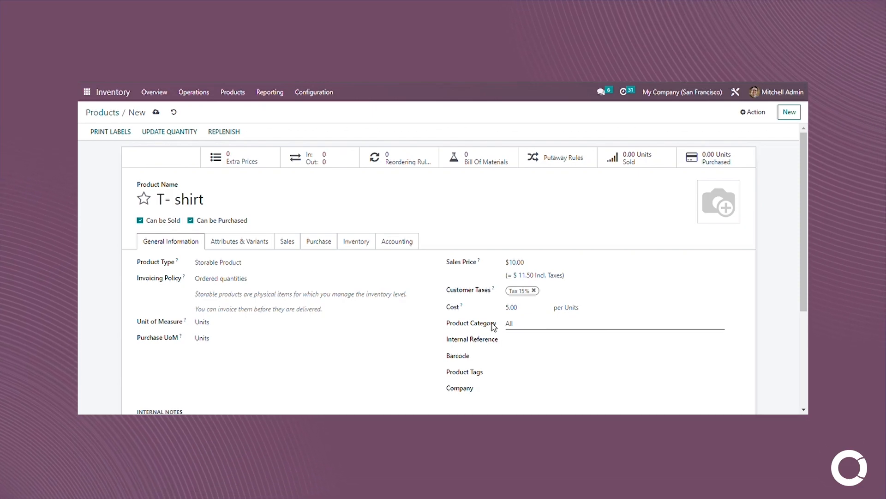
Review the product category choices and the internal reference, barcode and product tags fields of the T-shirt
click(538, 330)
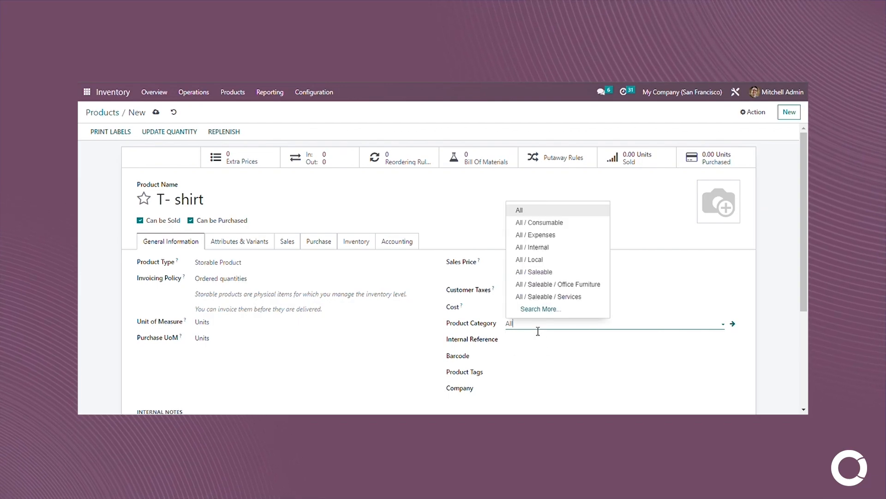
click(521, 348)
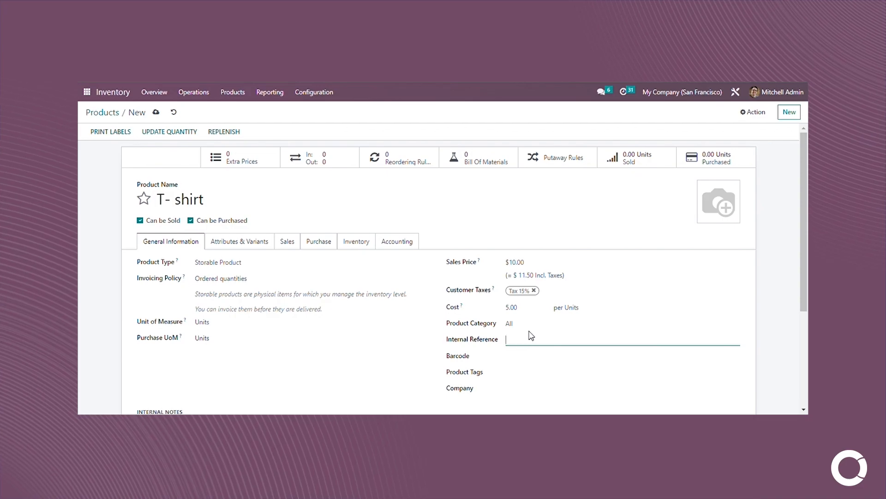
click(541, 342)
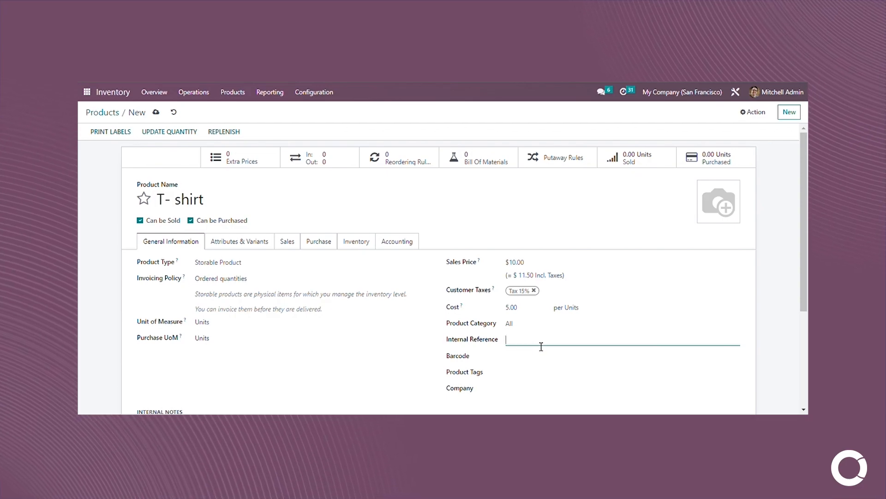
click(530, 365)
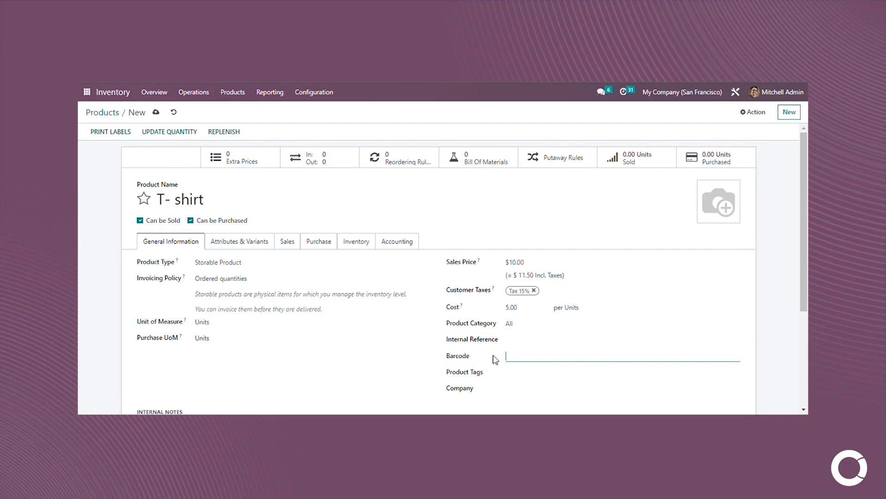
click(519, 378)
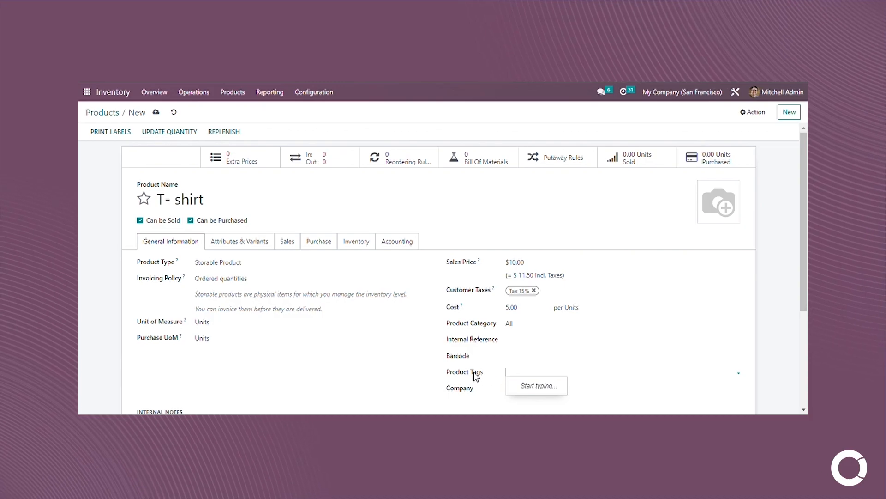
Set the T-shirt's company to My Company (Chicago)
scroll(522, 373, down, 2)
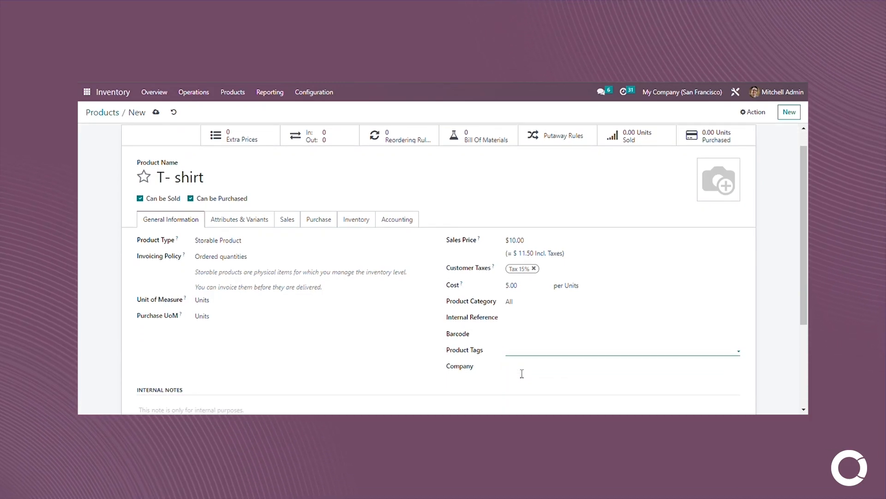
click(525, 341)
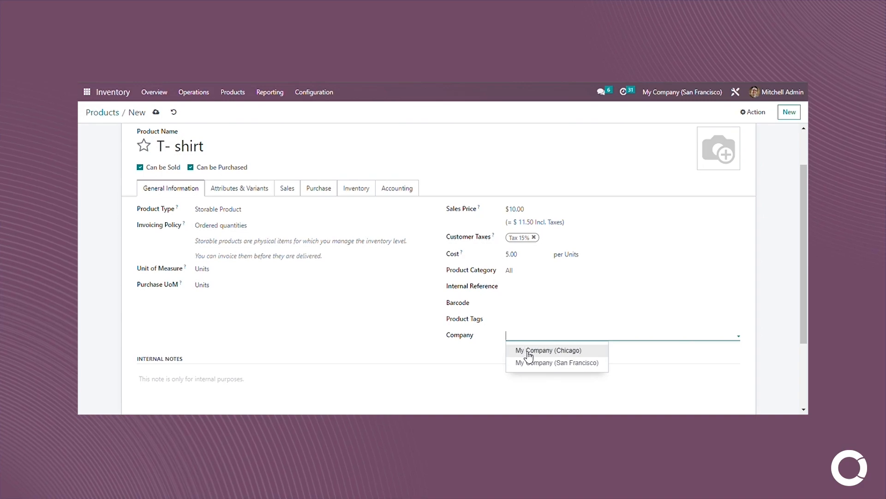
click(529, 353)
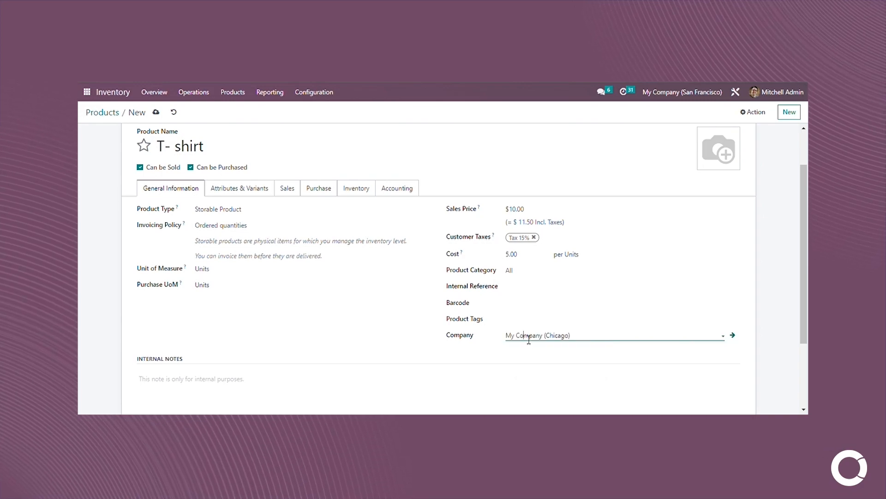
Clear the company chosen for the T-shirt so the field is left empty
click(529, 338)
click(527, 338)
click(580, 337)
key(BackSpace)
key(BackSpace)
key(BackSpace)
key(BackSpace)
key(BackSpace)
key(BackSpace)
key(BackSpace)
key(BackSpace)
key(BackSpace)
key(BackSpace)
key(BackSpace)
key(BackSpace)
key(BackSpace)
key(BackSpace)
key(BackSpace)
key(BackSpace)
key(BackSpace)
key(BackSpace)
key(BackSpace)
key(BackSpace)
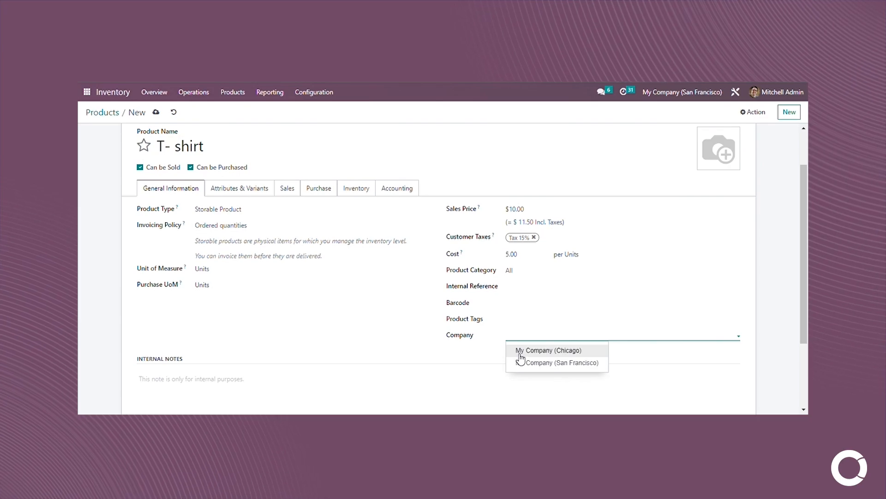
Add the Size attribute to the T-shirt's attributes and variants
scroll(358, 317, down, 1)
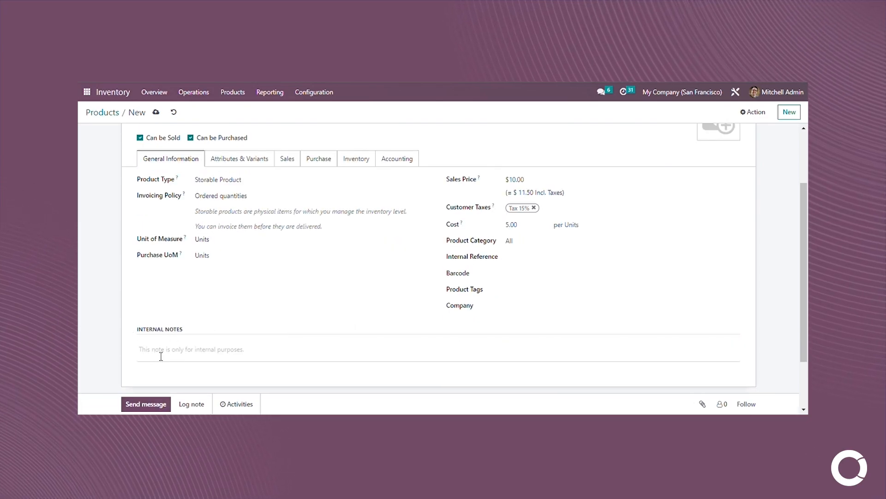
scroll(204, 215, up, 2)
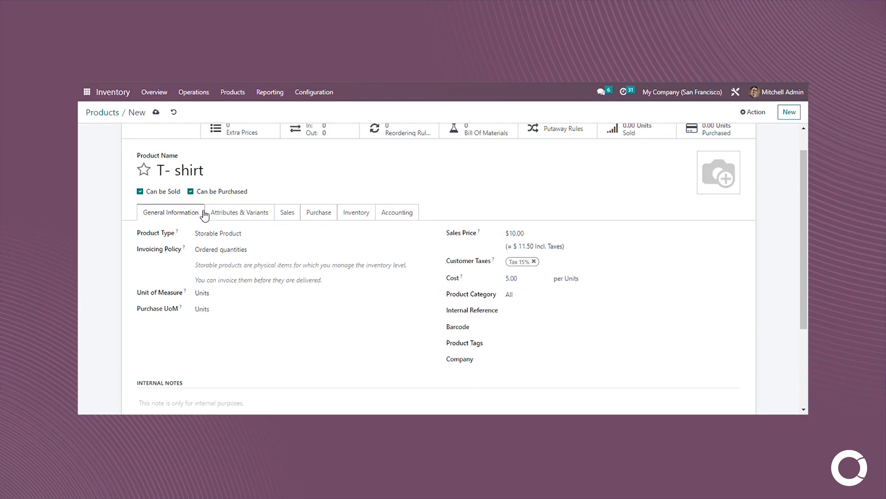
click(248, 215)
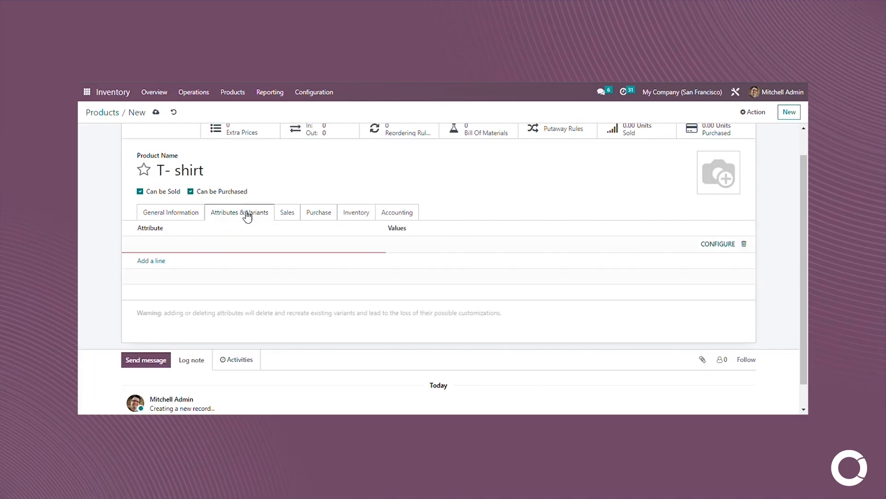
click(176, 251)
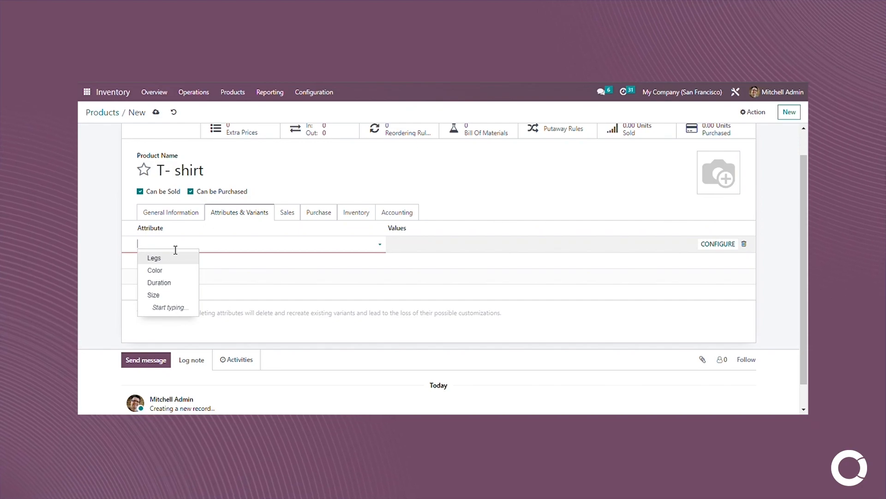
click(155, 296)
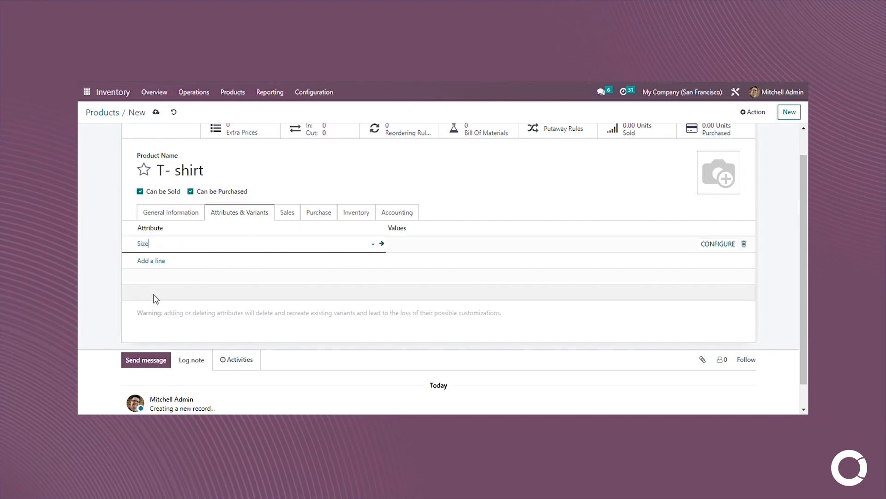
Assign the values Small, medium, large and XL to the T-shirt's Size attribute
click(409, 250)
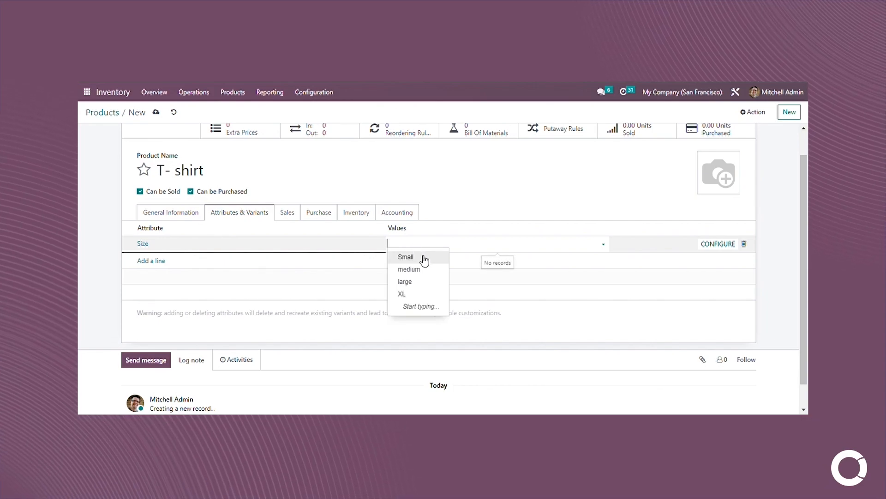
click(420, 256)
click(440, 249)
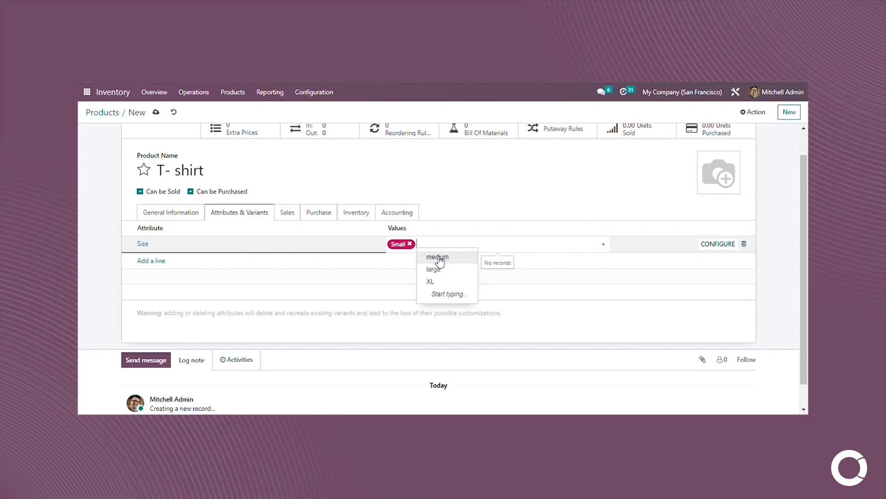
click(438, 257)
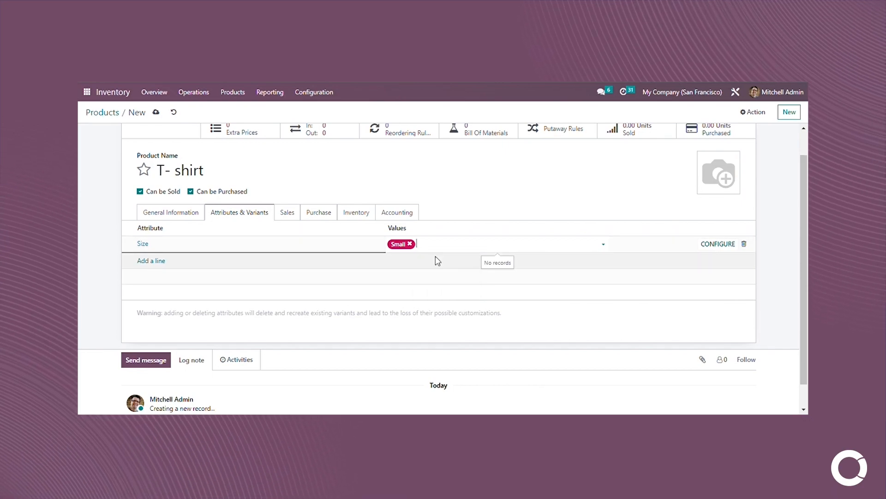
click(474, 250)
click(474, 260)
click(500, 251)
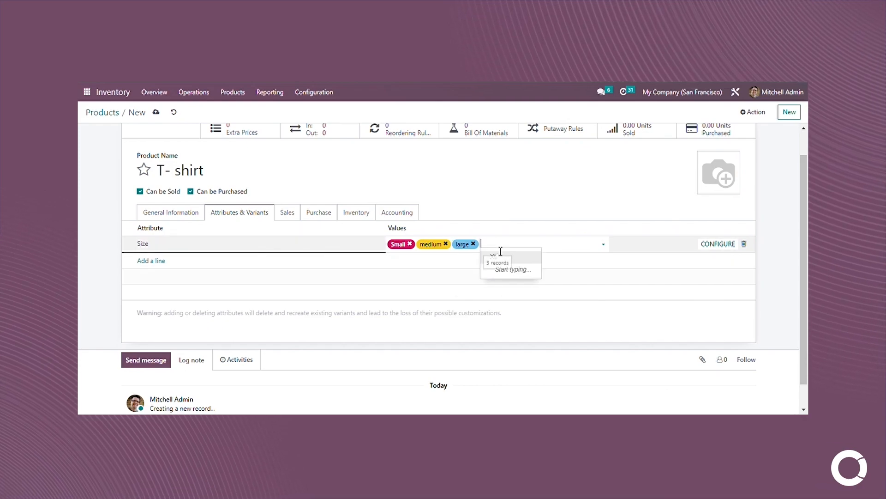
click(500, 255)
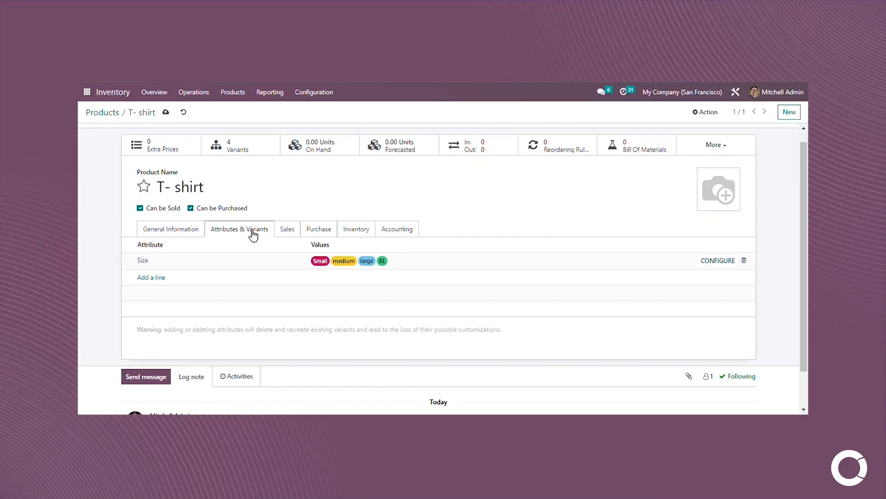
Add Shorts and Skirt as optional products in the T-shirt's upsell and cross-sell settings, leaving the sales description empty
click(293, 231)
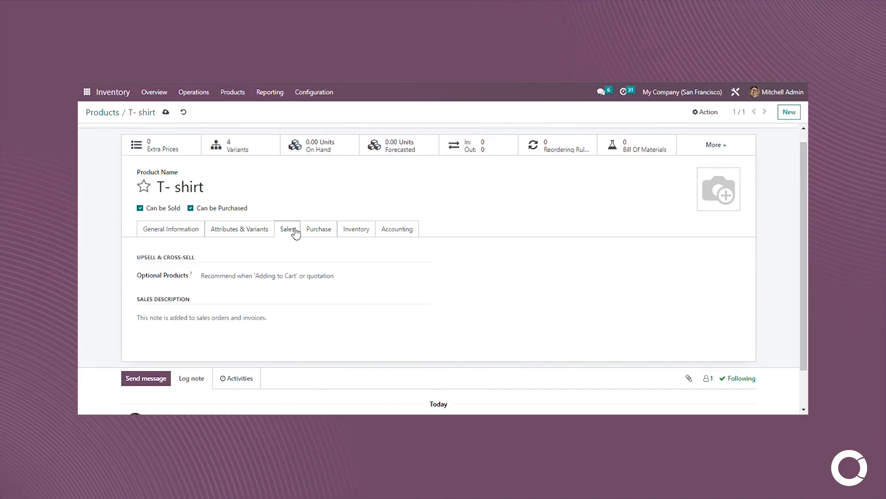
click(220, 279)
text(sho)
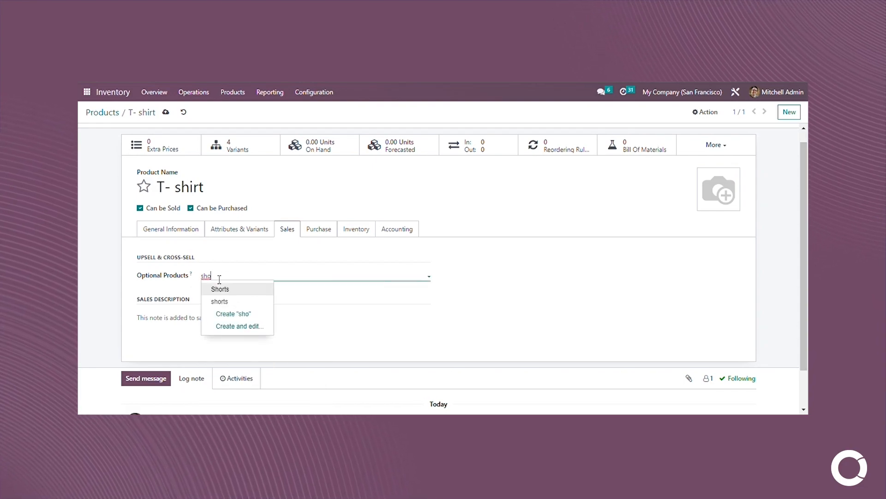
click(221, 290)
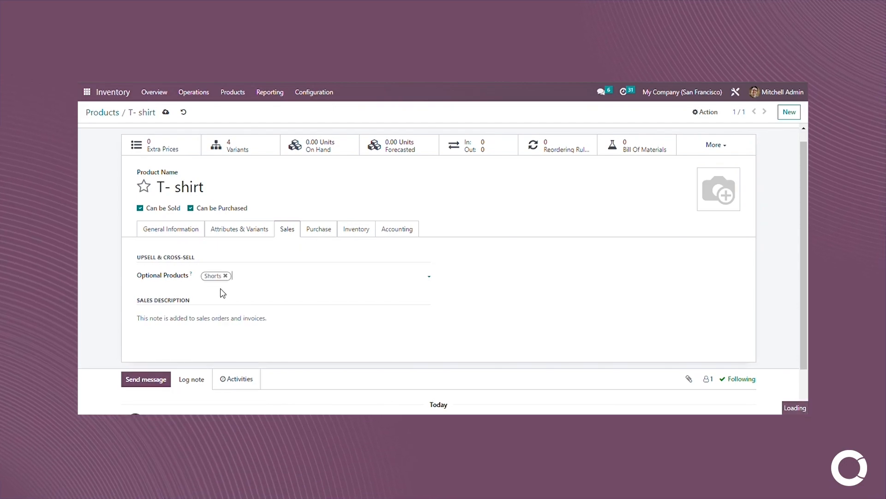
text(skirt)
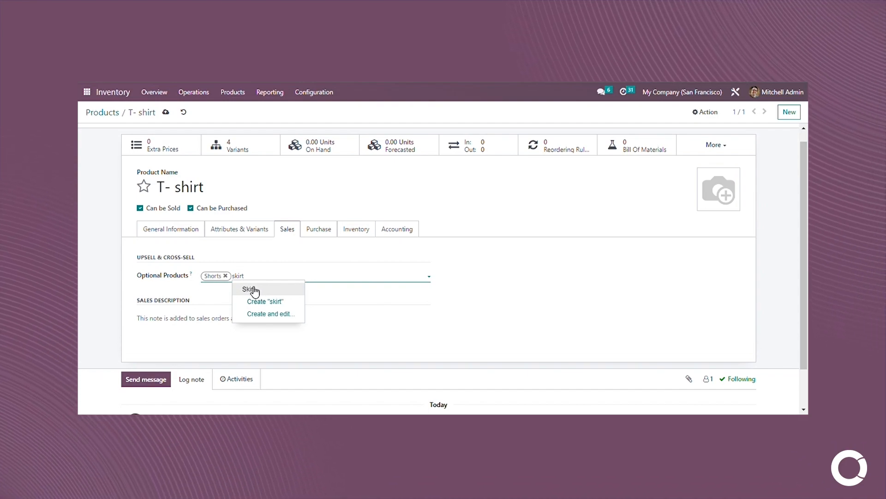
click(283, 291)
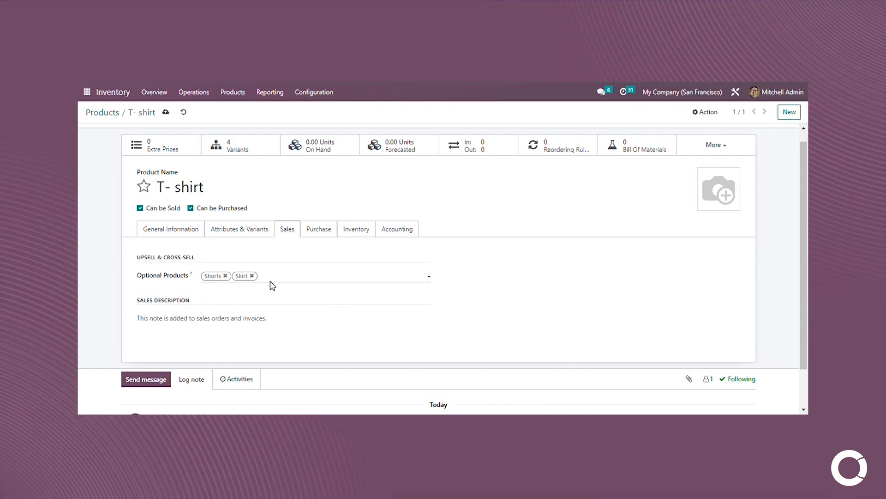
click(166, 319)
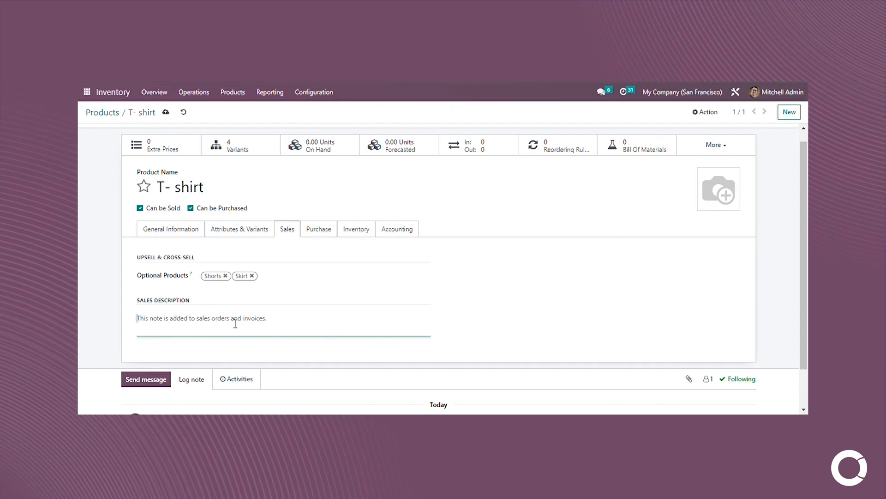
Add a first vendor to the T-shirt's purchase information, choosing a listed contact and a price of 5.00 USD
click(324, 236)
click(207, 261)
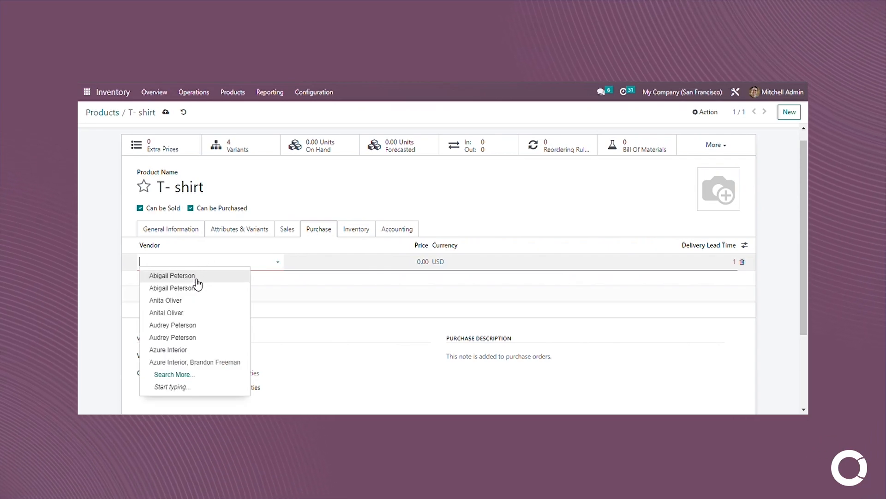
click(197, 286)
click(419, 263)
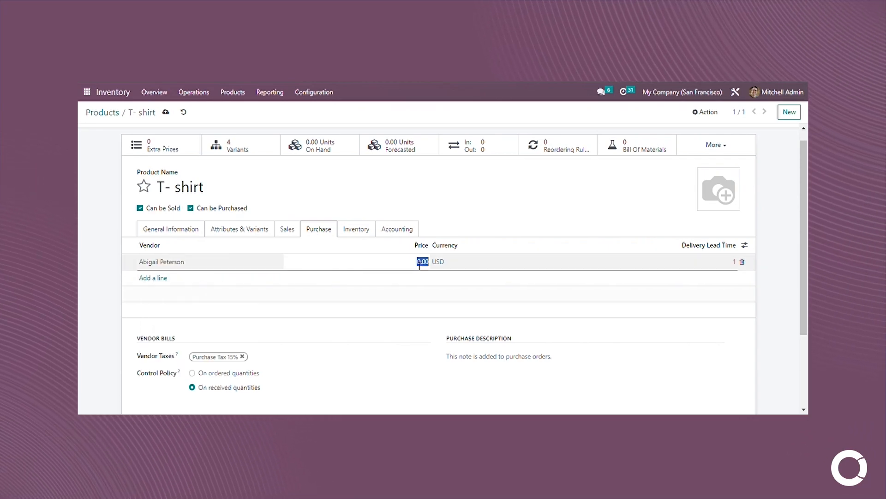
text(5)
click(416, 292)
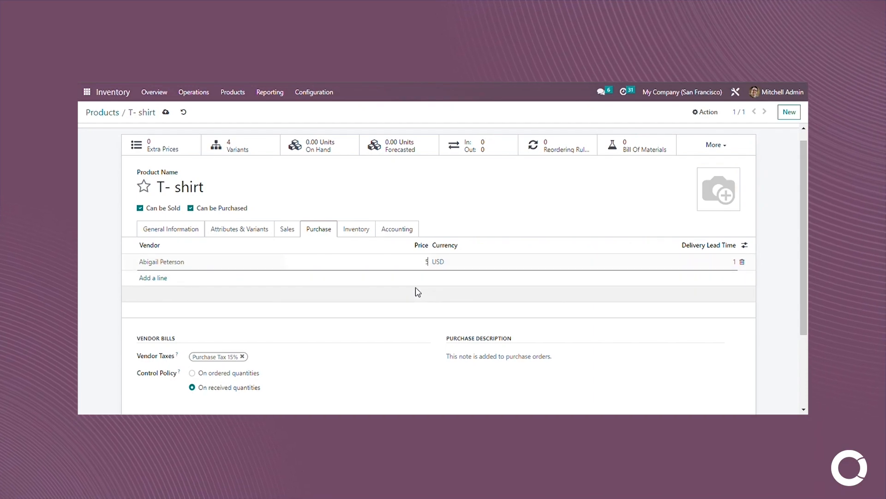
Add a different listed contact as the T-shirt's second vendor with a price of 6.00 USD
click(166, 278)
click(168, 282)
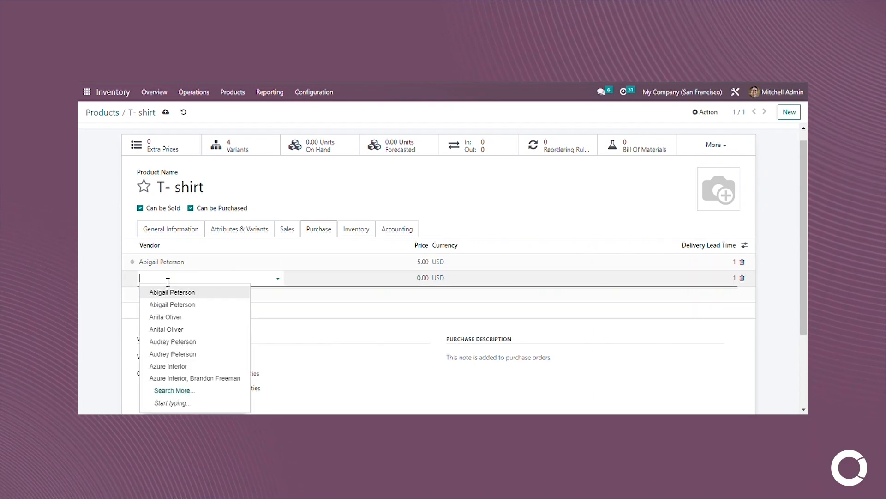
click(175, 316)
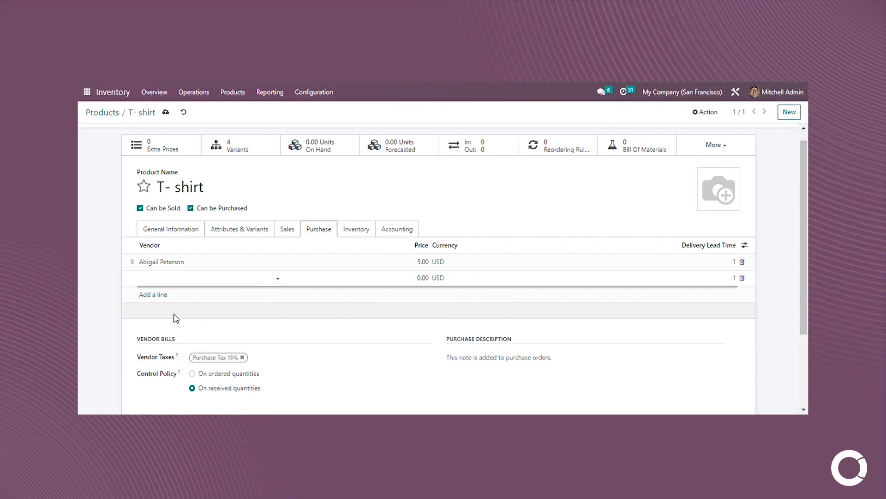
click(424, 278)
text(1)
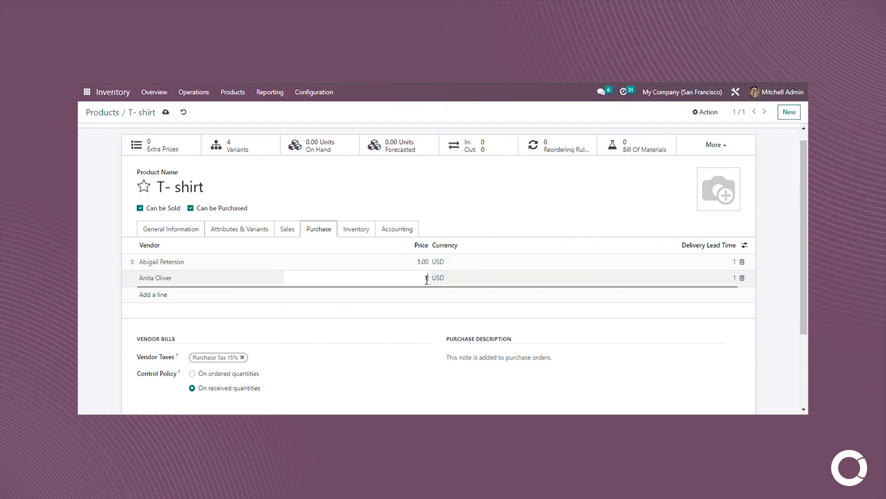
click(411, 301)
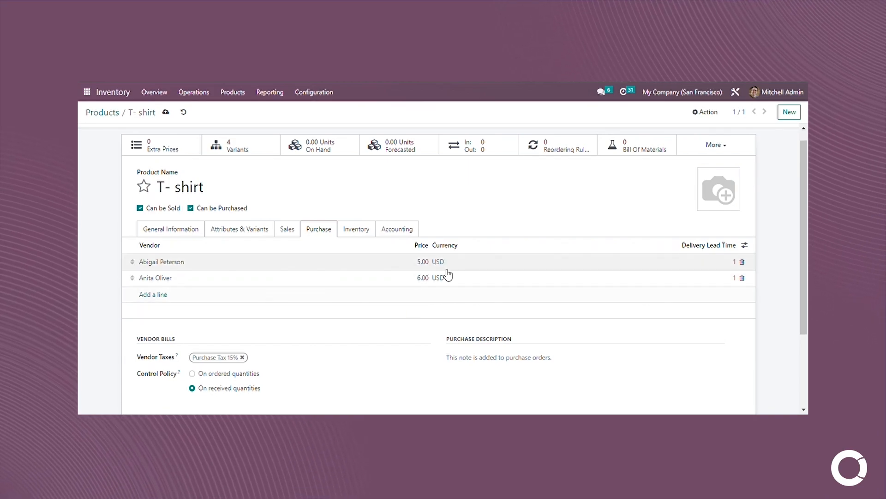
Set the T-shirt's manufacturing lead time to 10 days in its inventory logistics settings
scroll(425, 265, down, 1)
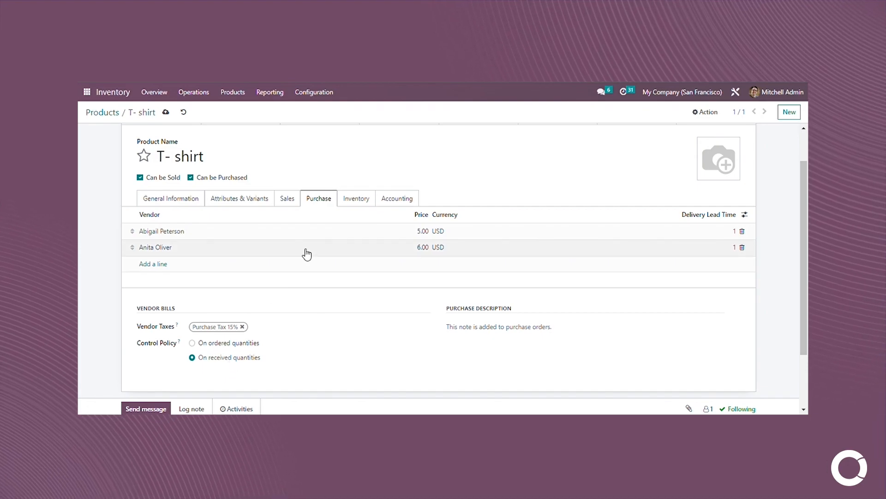
click(356, 200)
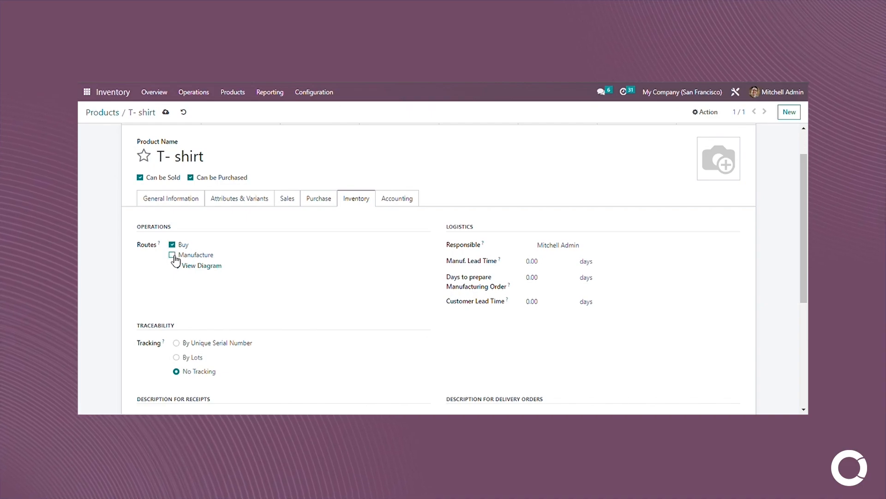
scroll(272, 364, down, 1)
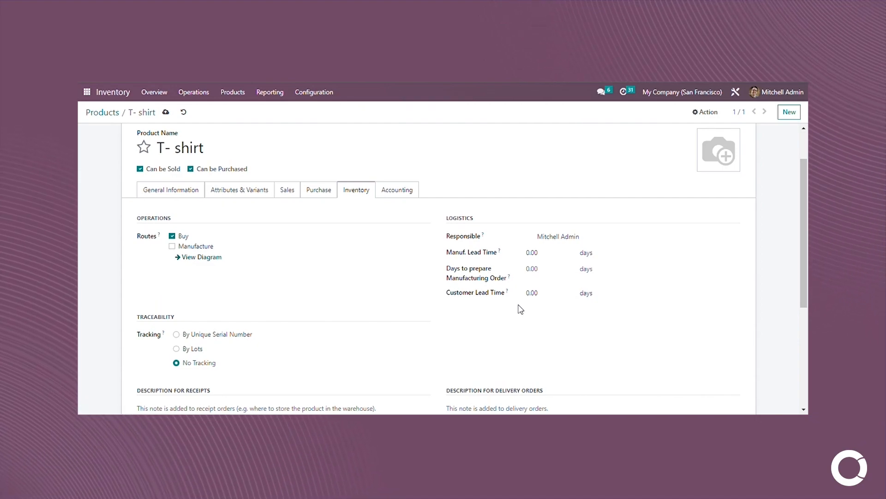
click(554, 259)
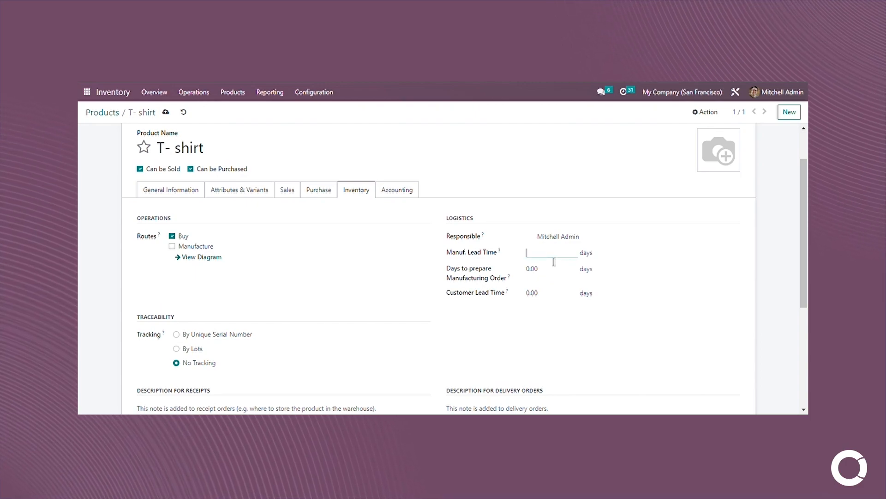
click(642, 263)
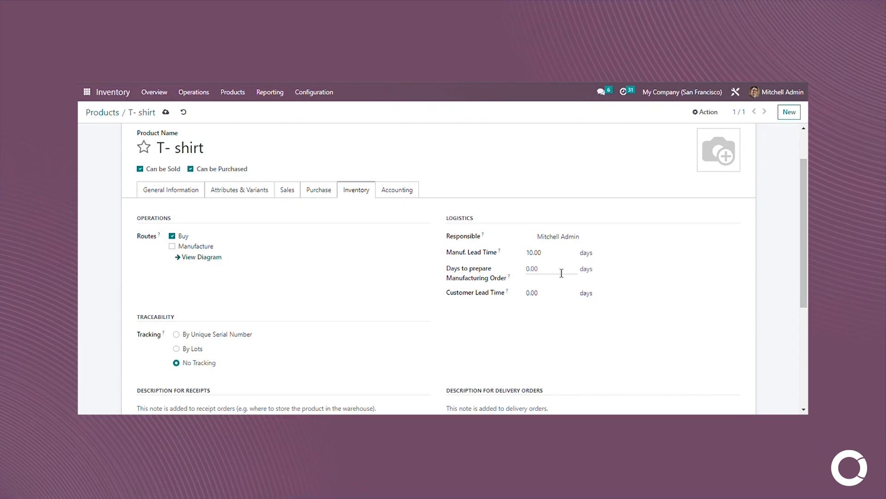
Set the T-shirt's customer lead time to 13 days
click(549, 297)
key(BackSpace)
key(BackSpace)
key(BackSpace)
key(BackSpace)
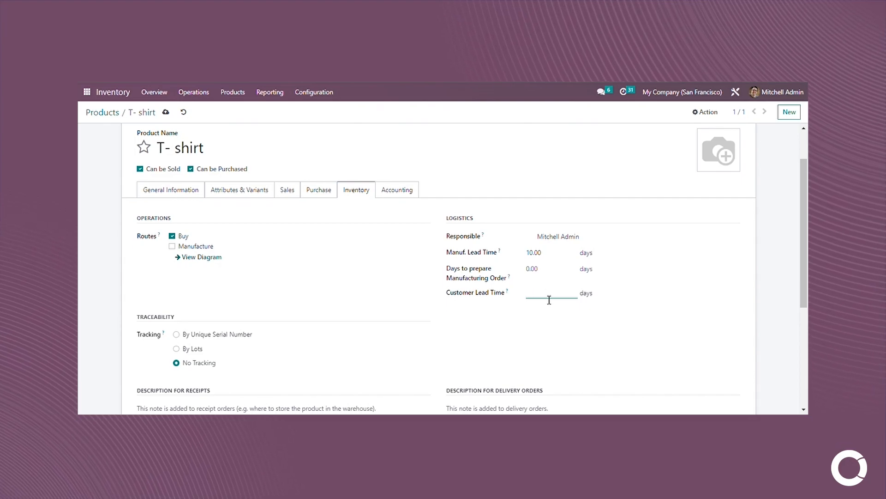
text(13)
click(433, 262)
Review the T-shirt's traceability options and the description fields for receipts, delivery orders and internal transfers
scroll(433, 262, down, 3)
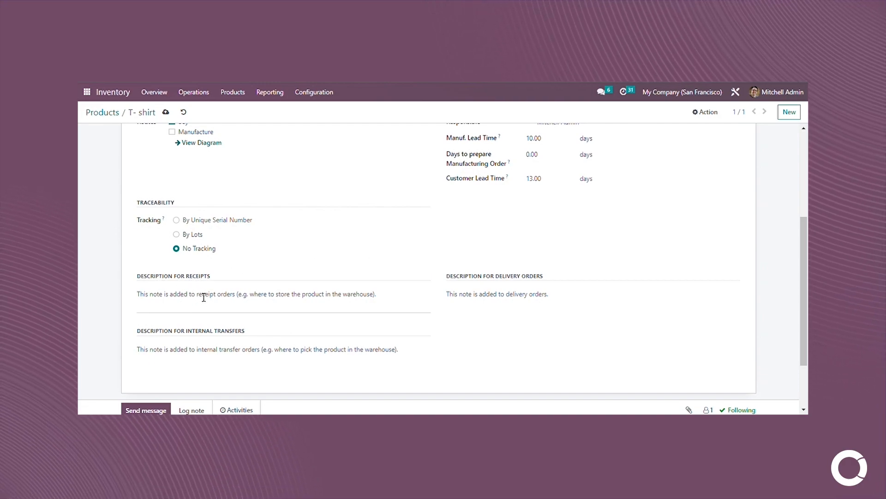
triple_click(201, 337)
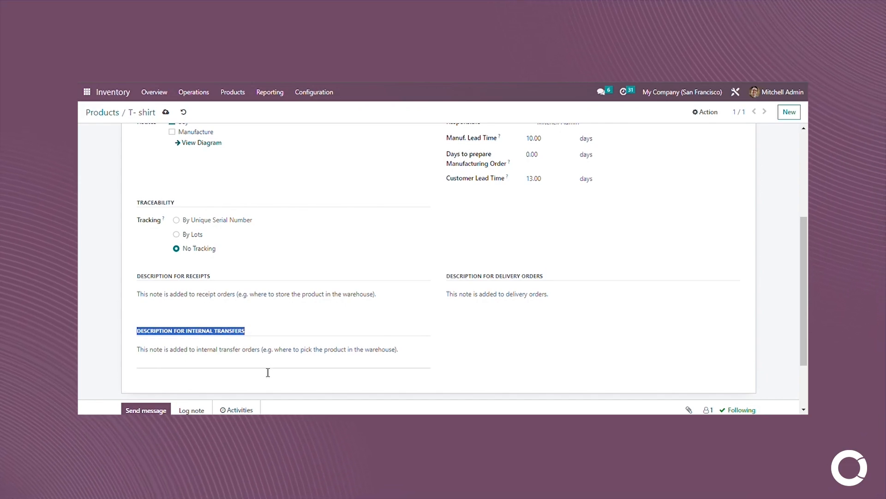
Set the T-shirt's income account to 450000 Other Income in its accounting settings
click(483, 281)
scroll(486, 285, up, 4)
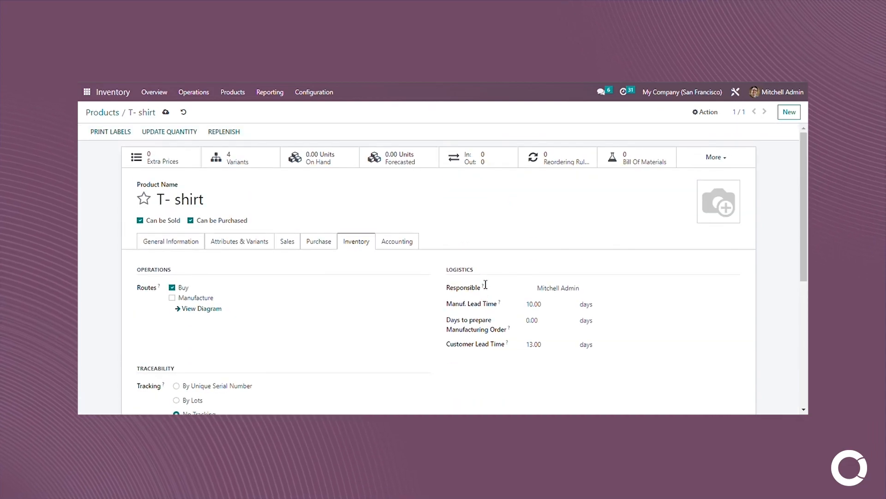
click(412, 245)
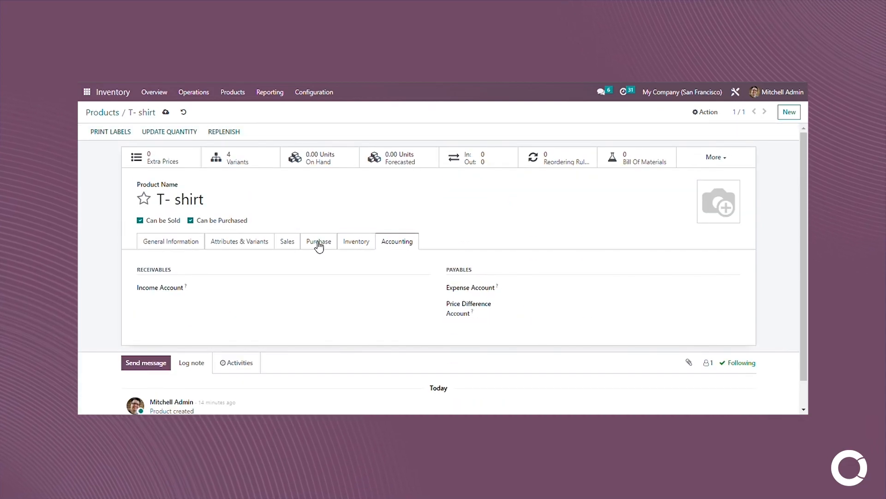
click(230, 291)
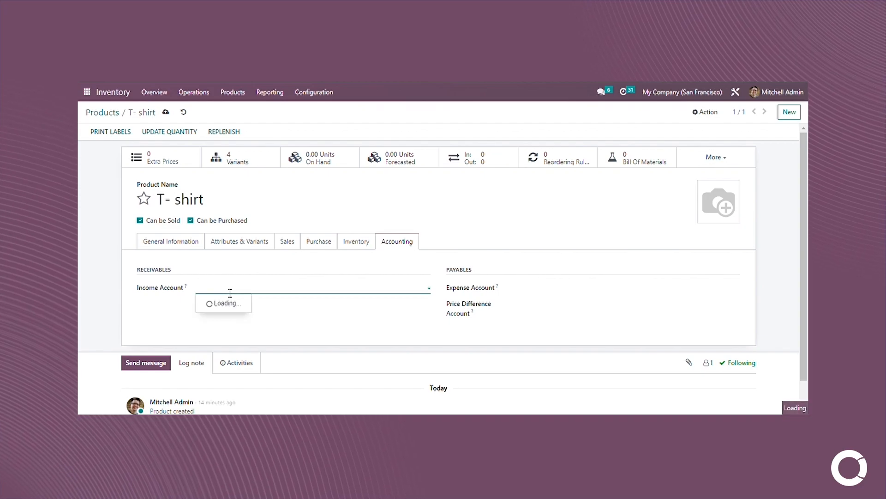
text(income)
click(233, 303)
Set the T-shirt's expense account to 600000 Expenses and save the product
click(528, 289)
text(exp)
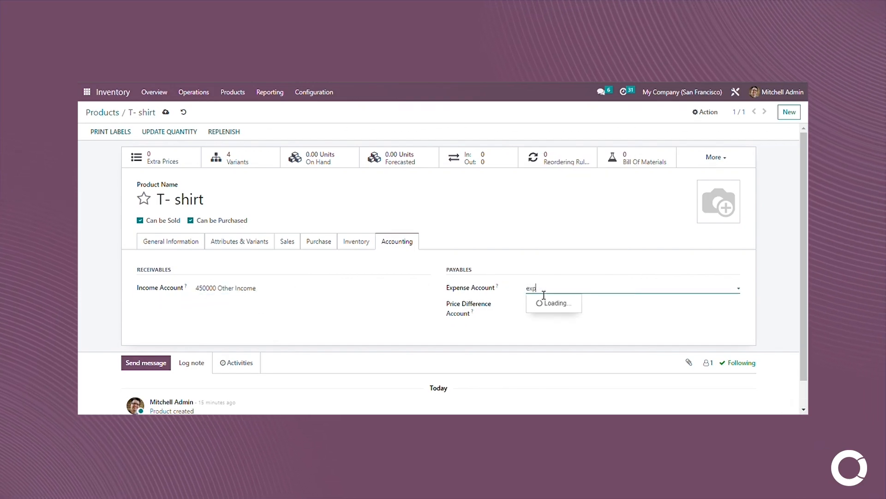
key(Return)
click(560, 308)
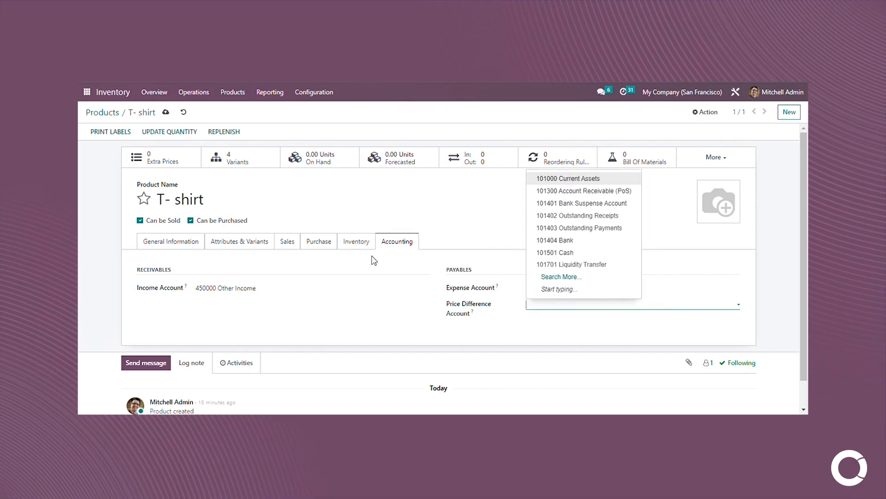
click(166, 112)
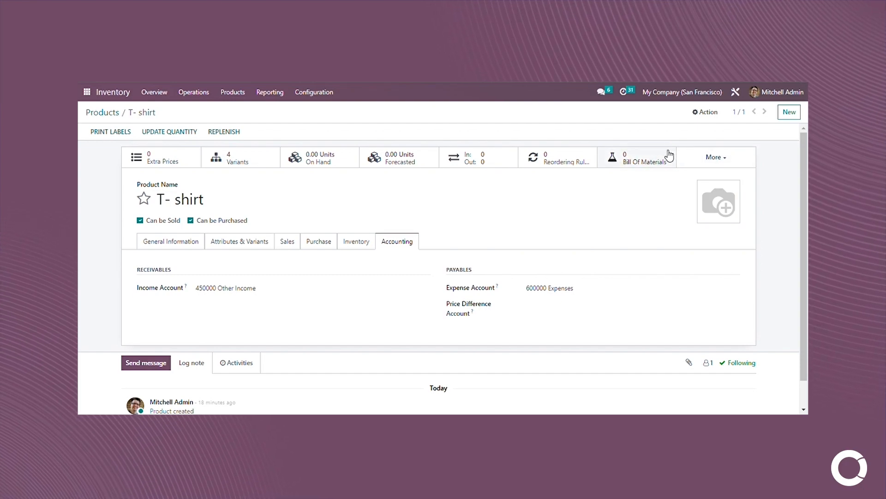
Show the T-shirt's additional shortcuts, including putaway rules and units sold and purchased
click(727, 165)
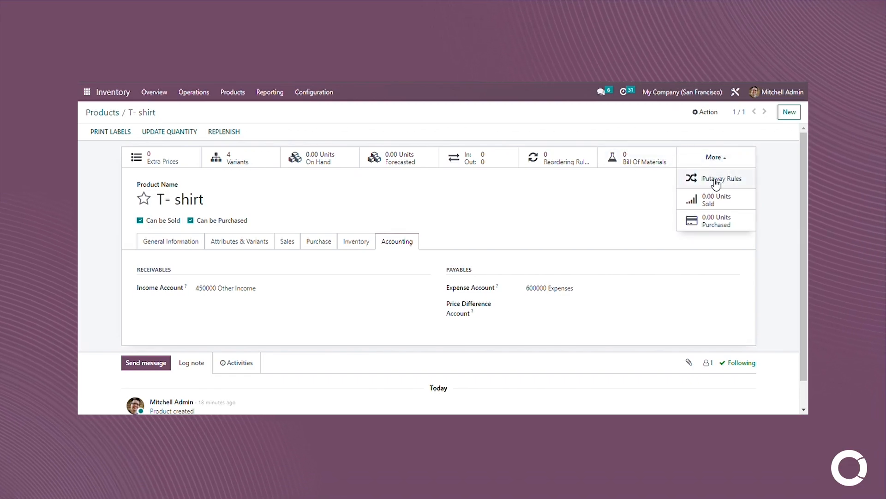